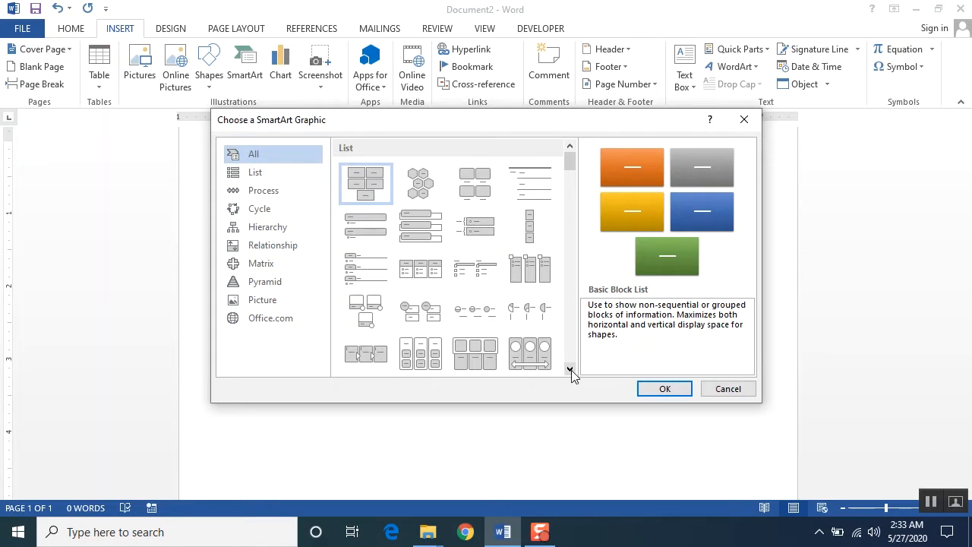
# - Insert a Vertical Chevron List SmartArt graphic into the document
pyautogui.click(570, 369)
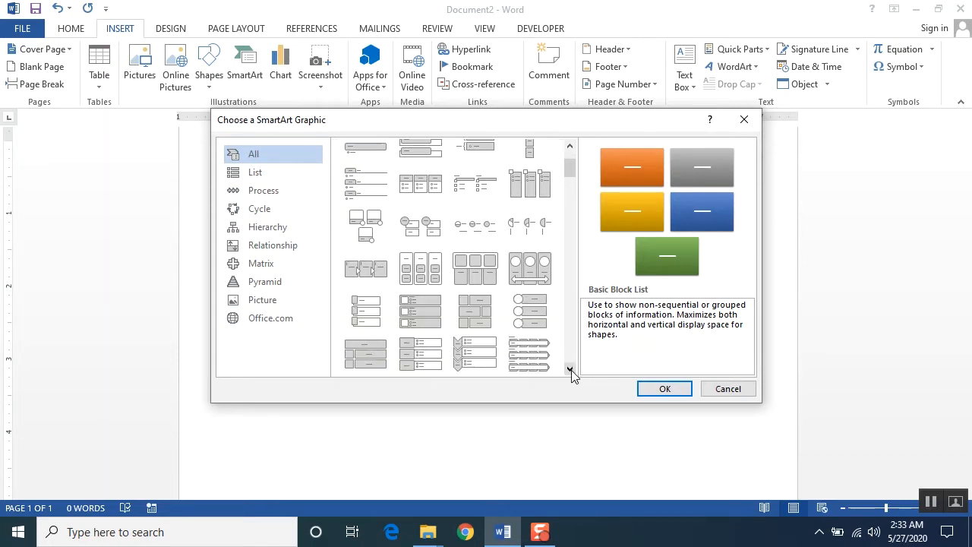
pyautogui.click(534, 313)
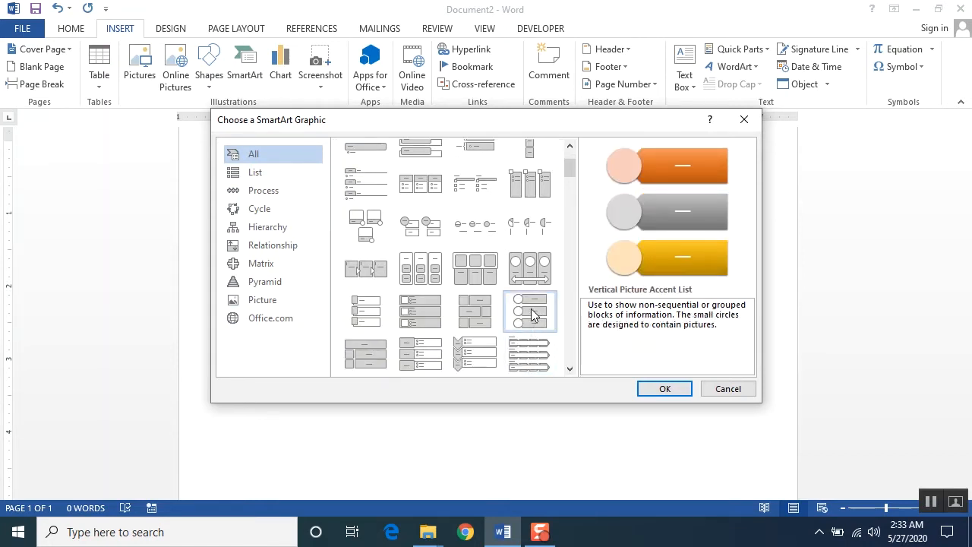
pyautogui.click(475, 353)
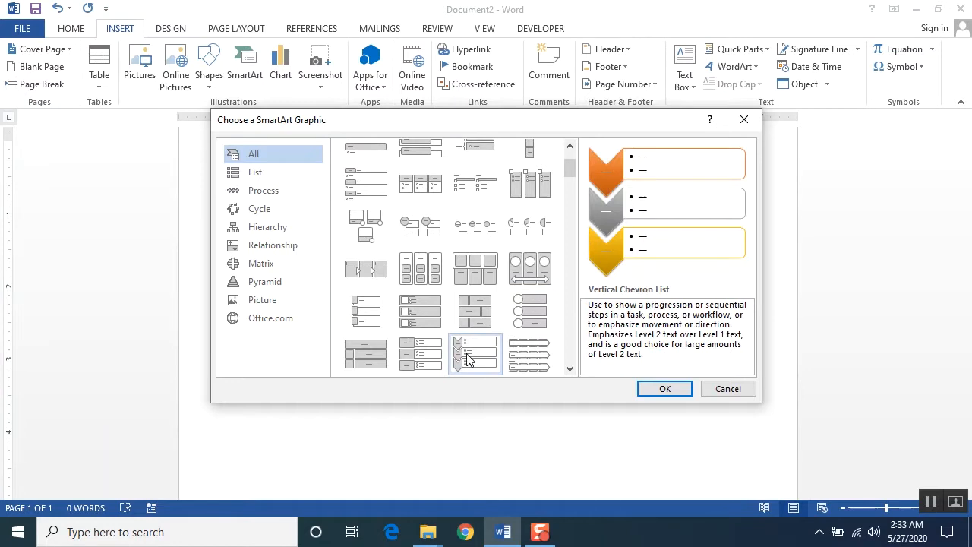
pyautogui.click(665, 389)
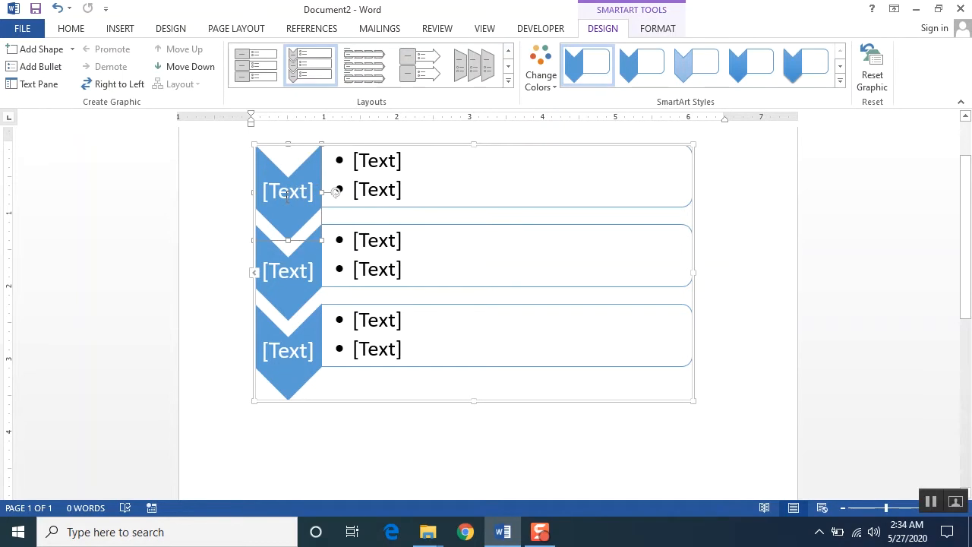
# - Enter "Ms.Office" as the text of the first chevron
pyautogui.click(265, 148)
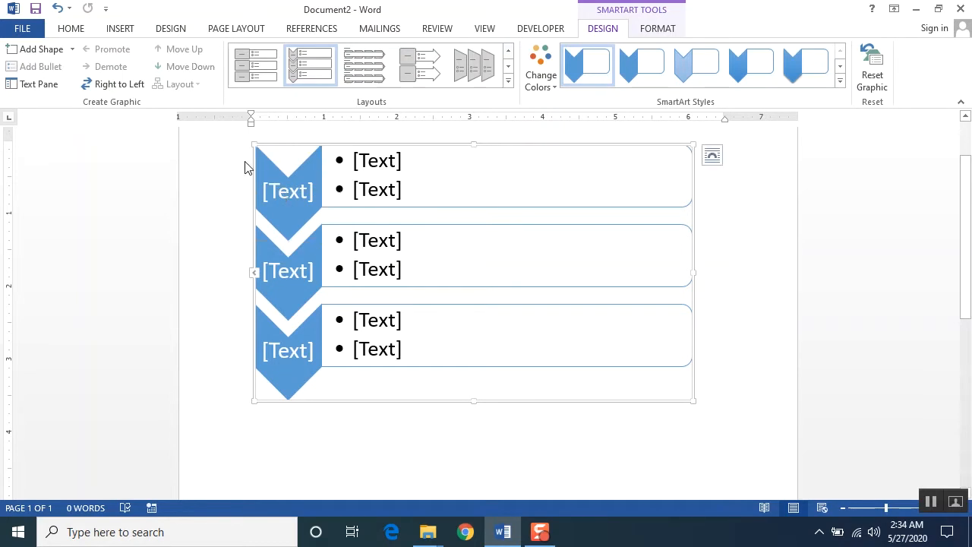
pyautogui.click(246, 169)
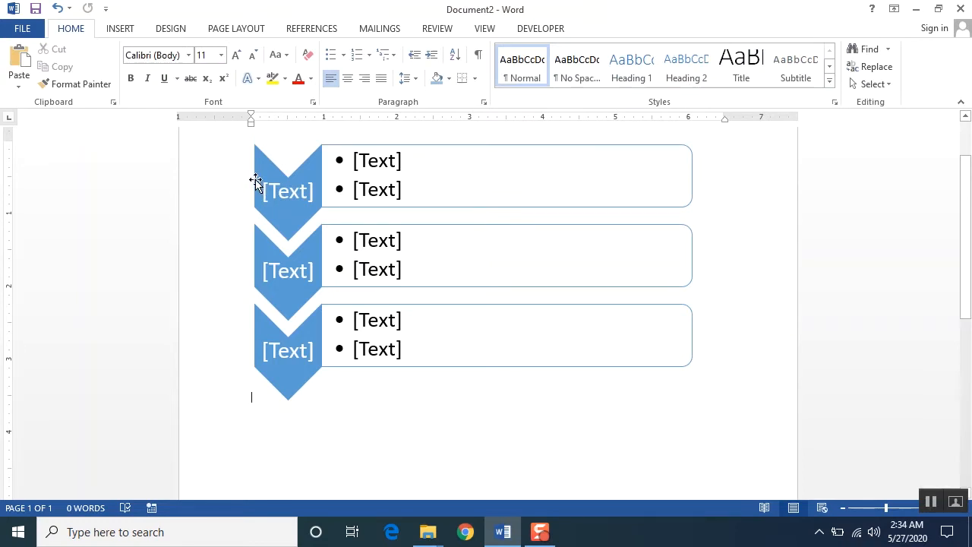
pyautogui.click(255, 182)
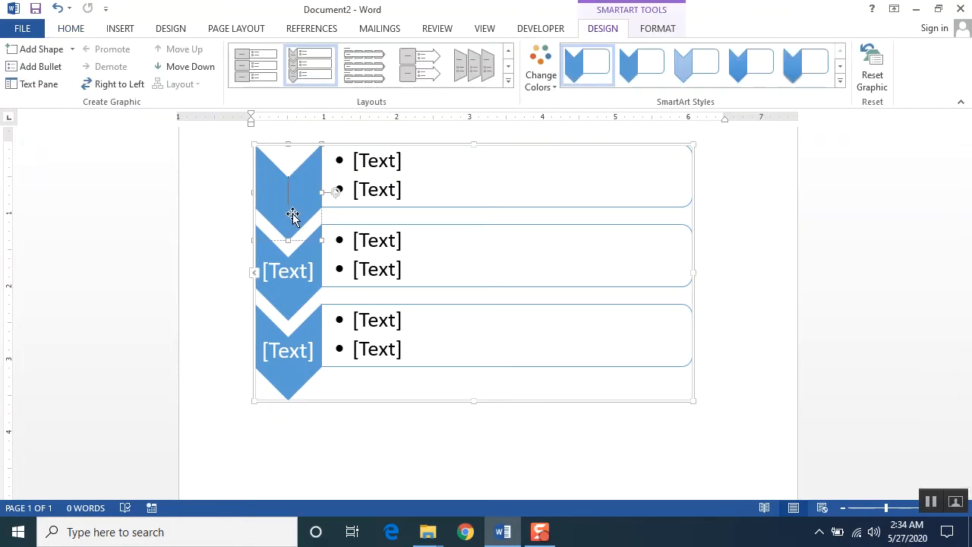
pyautogui.write('Ms.Office')
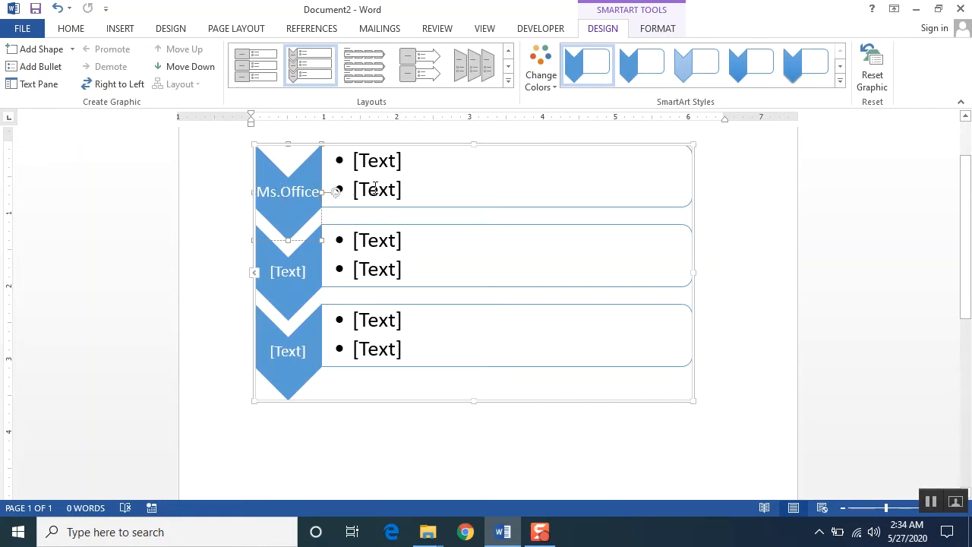
pyautogui.click(254, 274)
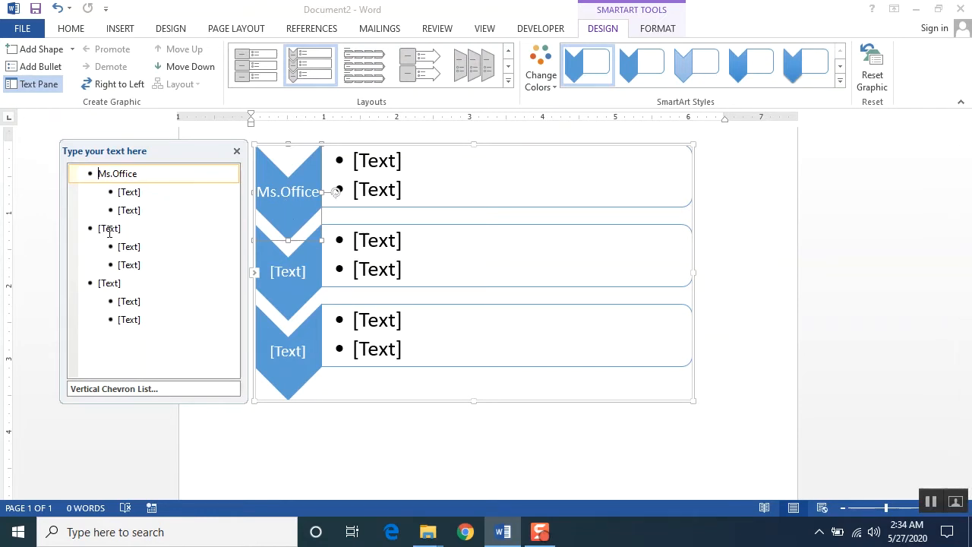
pyautogui.click(97, 281)
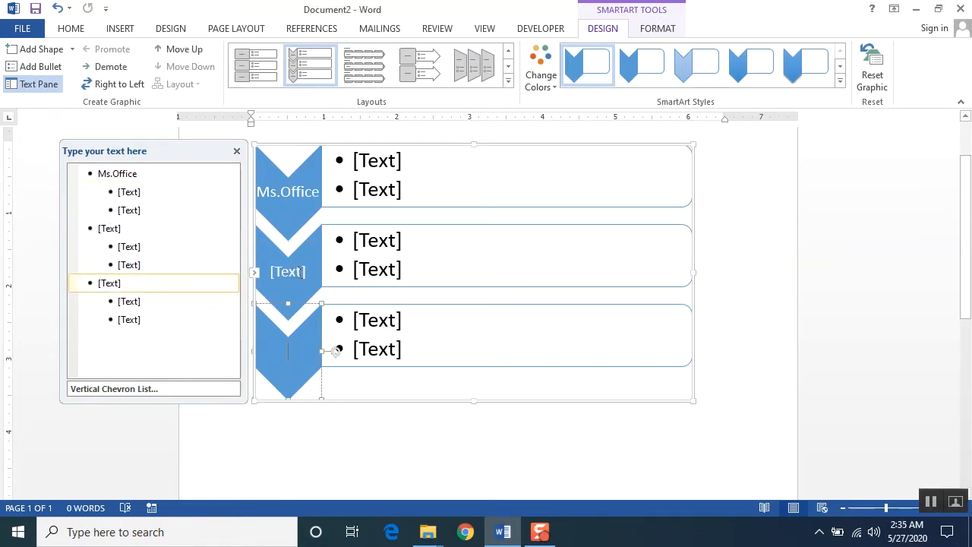
pyautogui.click(301, 272)
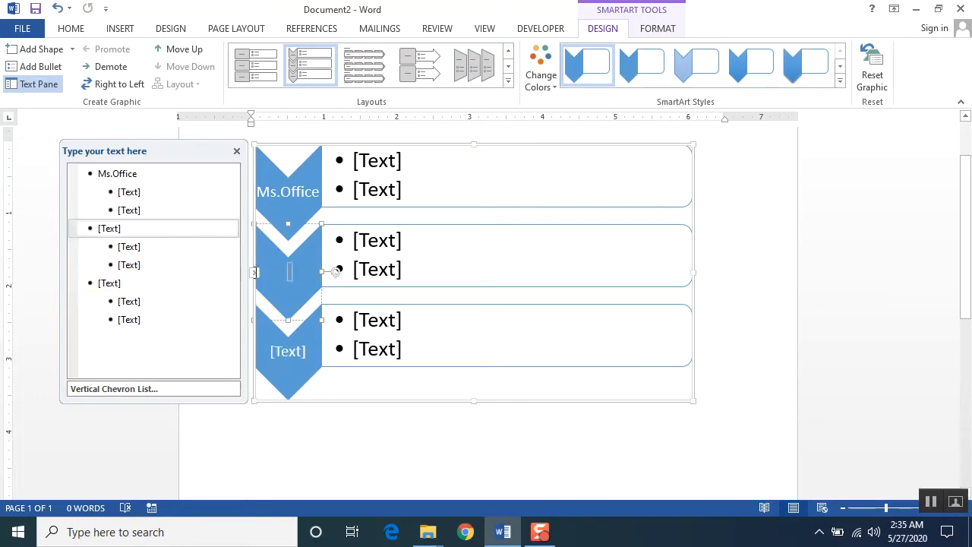
pyautogui.click(118, 230)
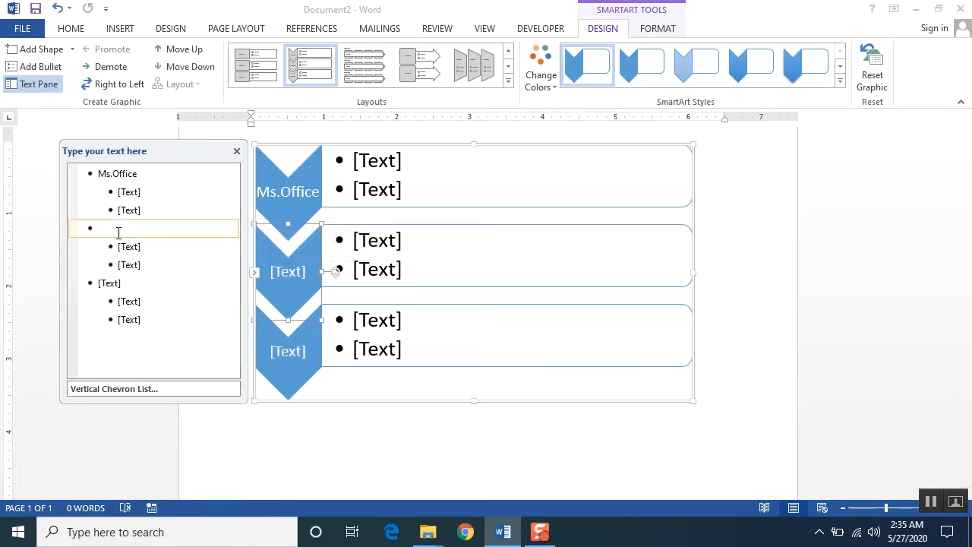
pyautogui.click(237, 151)
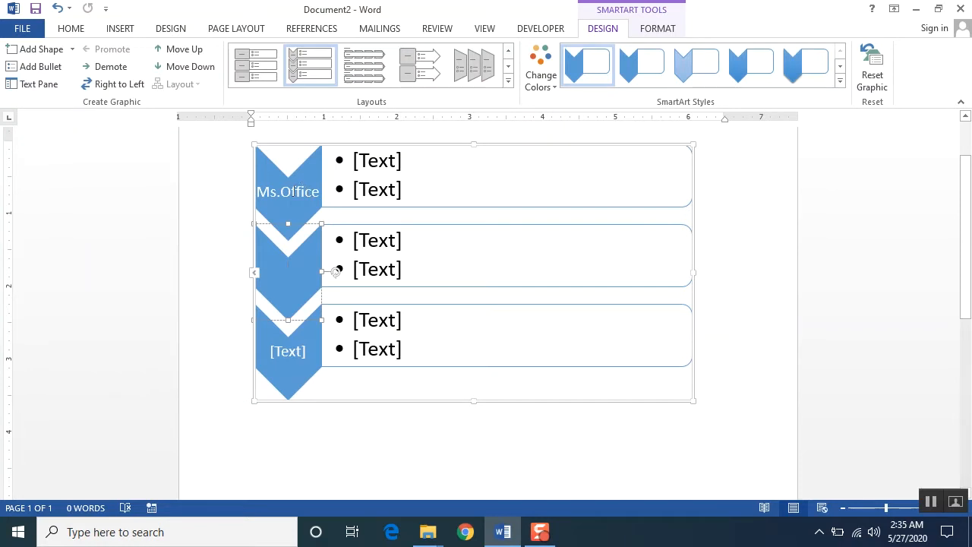
pyautogui.click(304, 214)
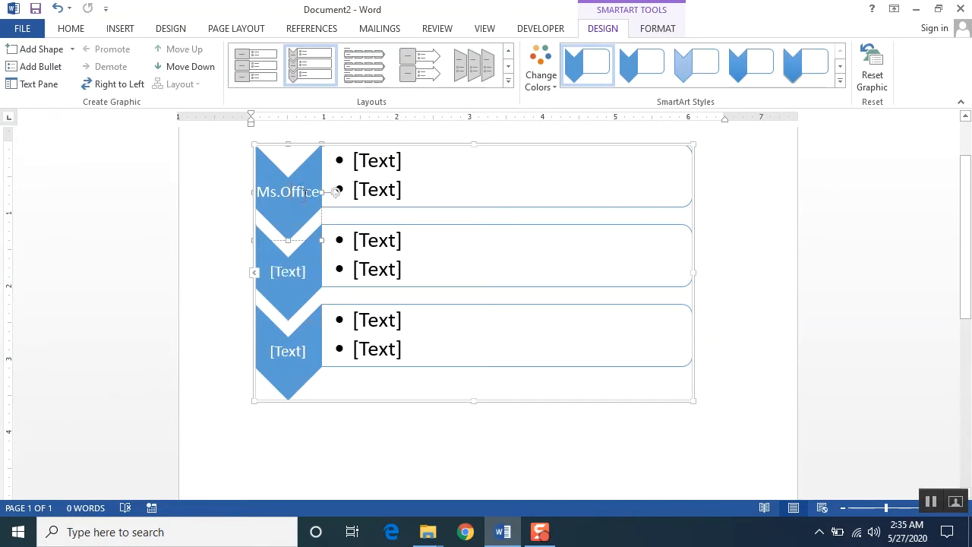
pyautogui.moveTo(315, 192); pyautogui.dragTo(261, 197)
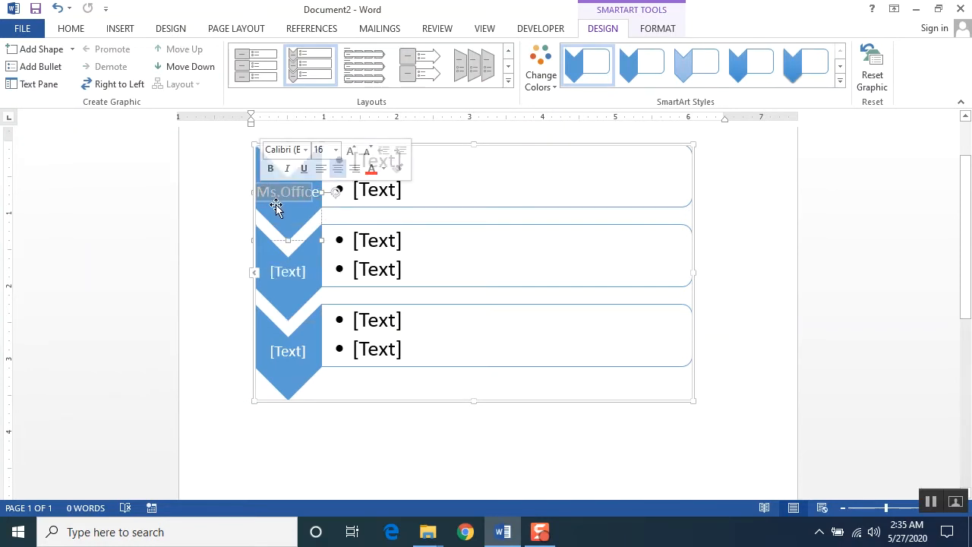
# - Fill the bullet list beside the Ms.Office chevron with Word, Excel, Power Point, Access and Outlook
pyautogui.click(370, 171)
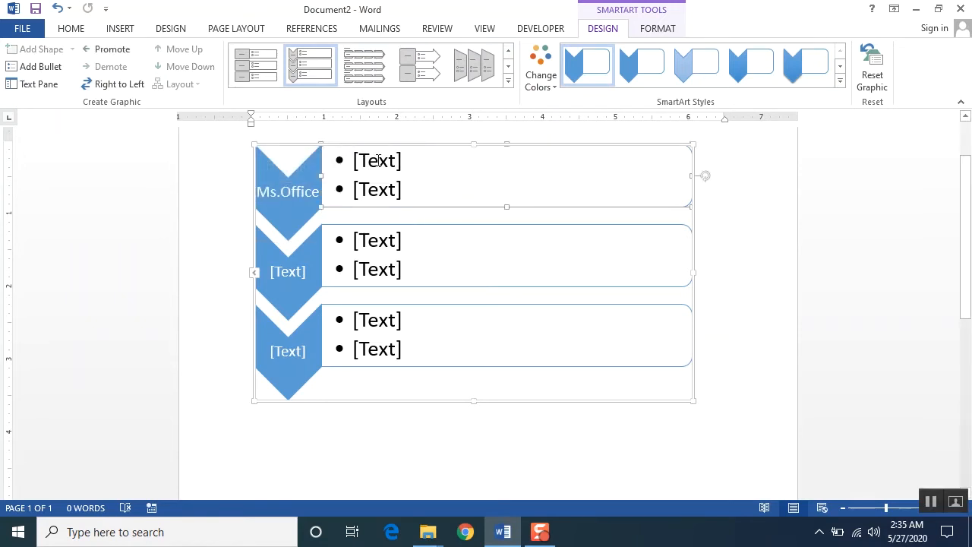
pyautogui.click(377, 160)
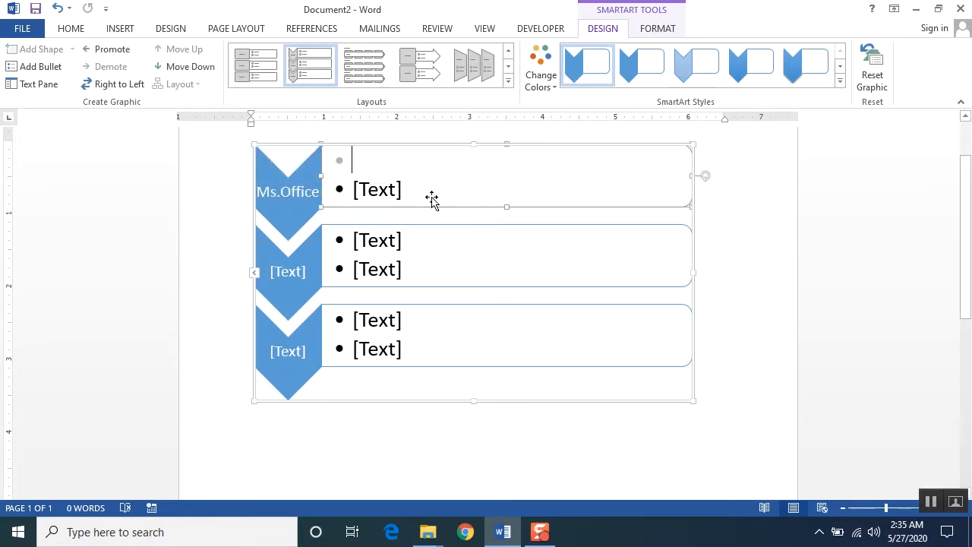
pyautogui.write('Word')
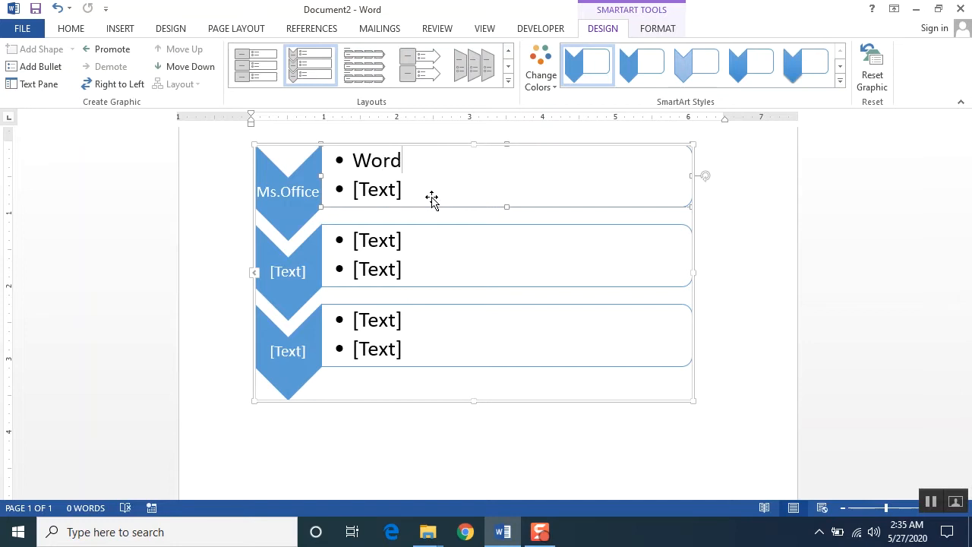
pyautogui.press('Down')
pyautogui.write('E')
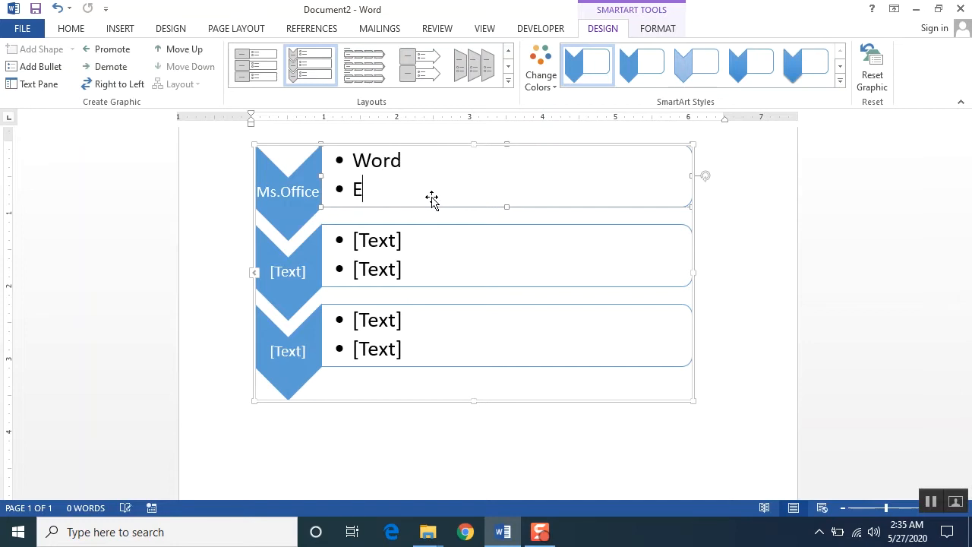
pyautogui.write('xcel')
pyautogui.press('Return')
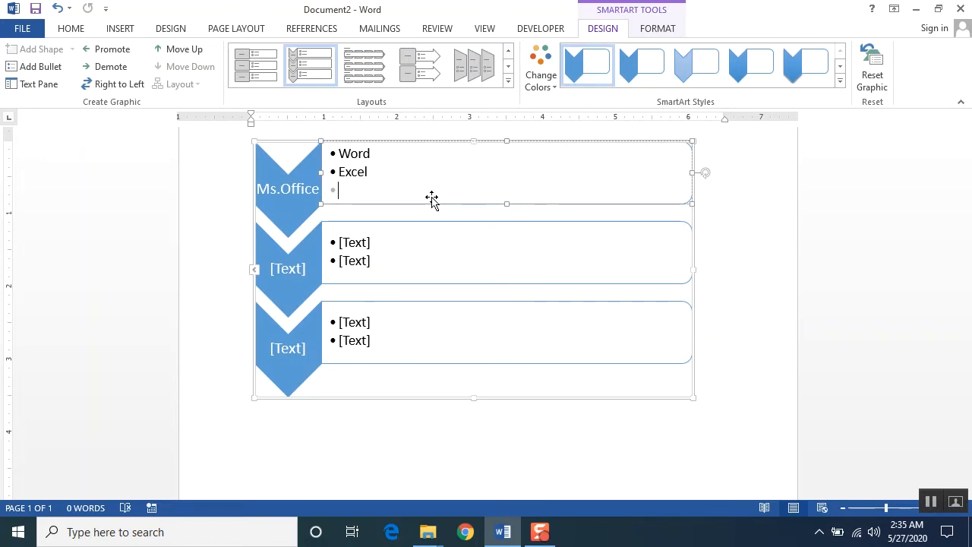
pyautogui.write('Power Point')
pyautogui.press('Return')
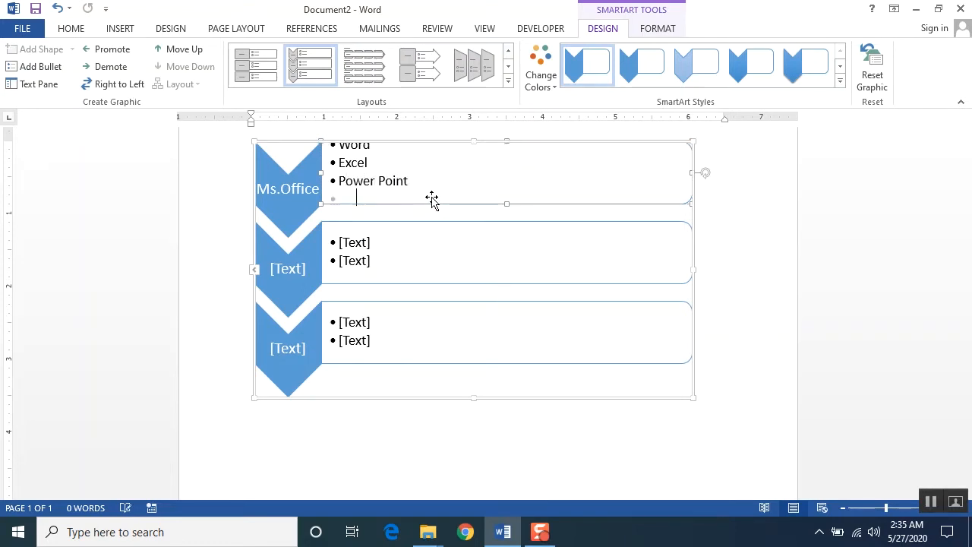
pyautogui.write('Access')
pyautogui.press('Return')
pyautogui.write('Outlook')
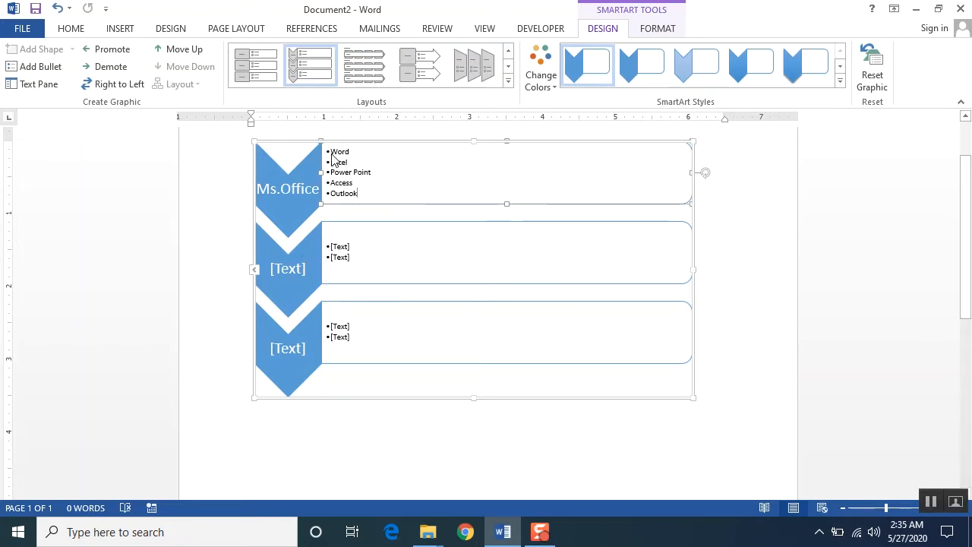
# - Label the second chevron "Graphics" and list Adobe Illustrator, Photoshop and After Effects as its bullets
pyautogui.click(287, 269)
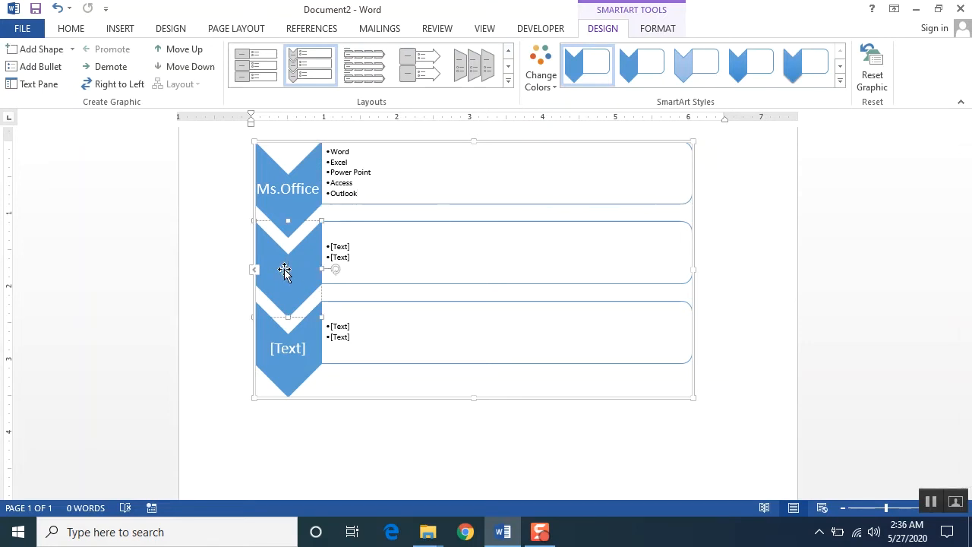
pyautogui.write('Graphics')
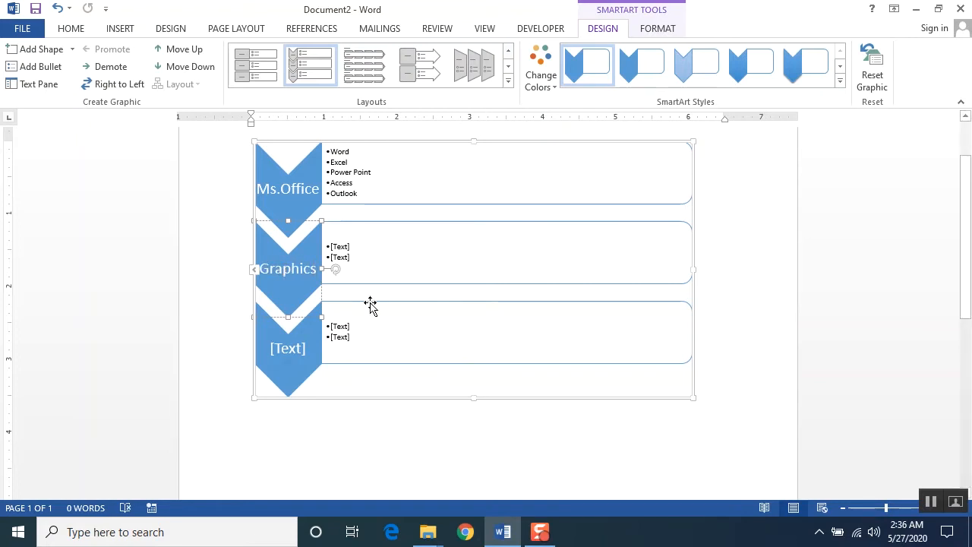
pyautogui.click(340, 247)
pyautogui.write('A')
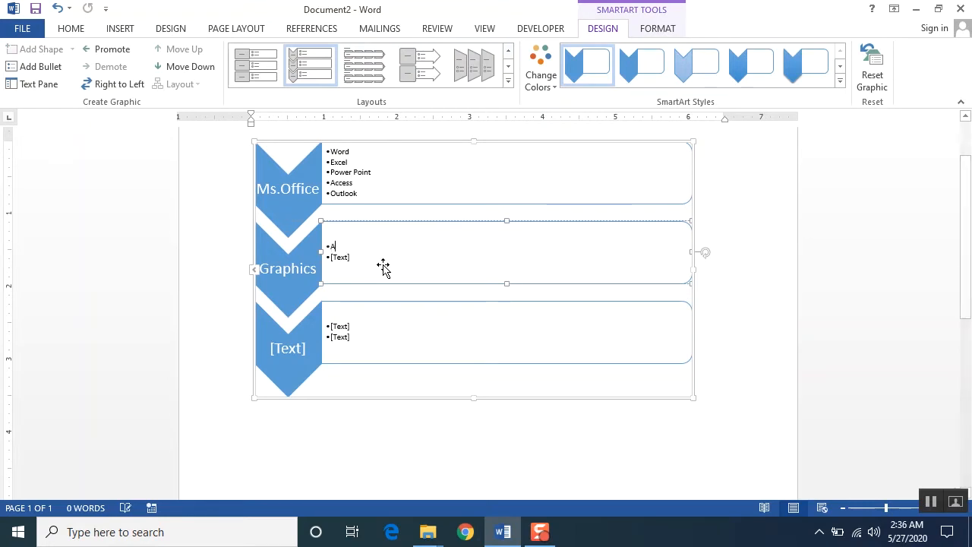
pyautogui.write('dope IllustrA')
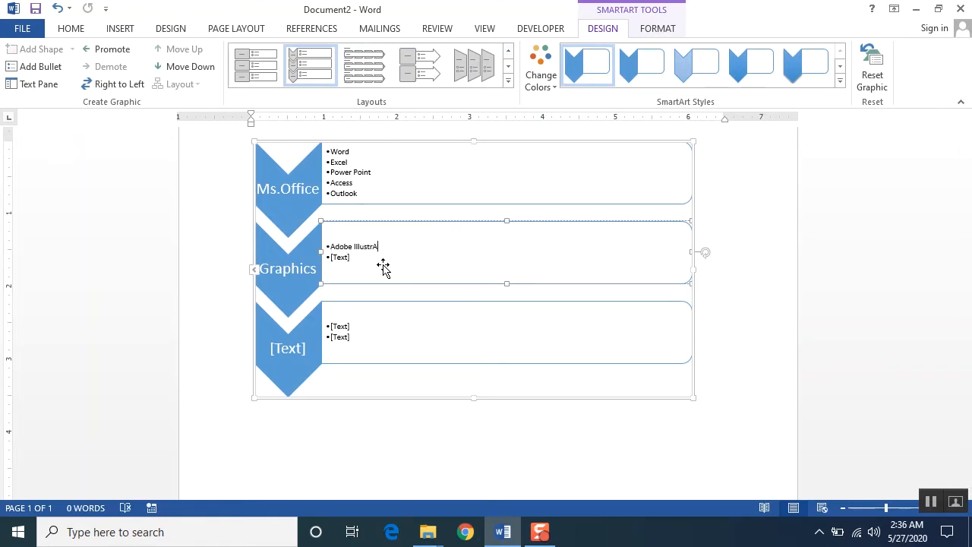
pyautogui.press('BackSpace')
pyautogui.write('ator')
pyautogui.press('Return')
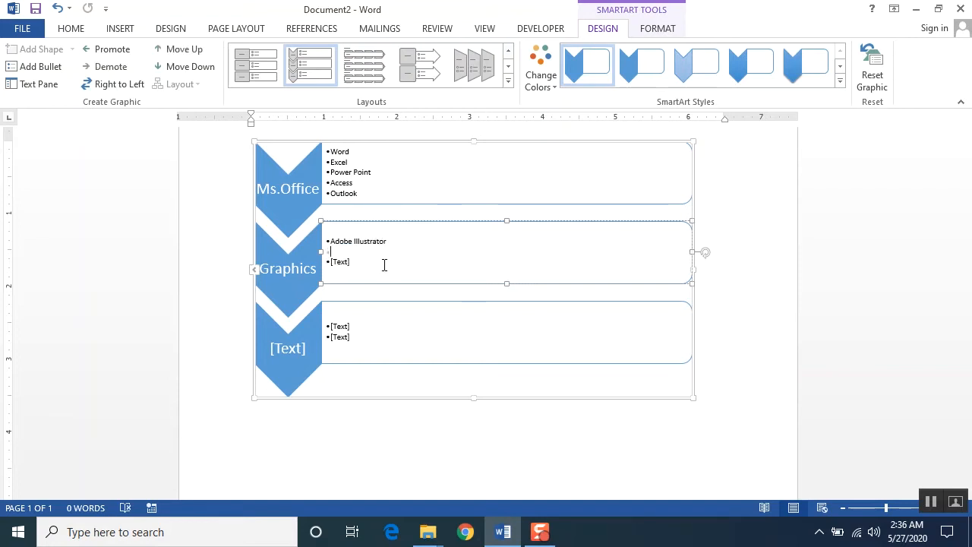
pyautogui.write('Photoshop')
pyautogui.press('Down')
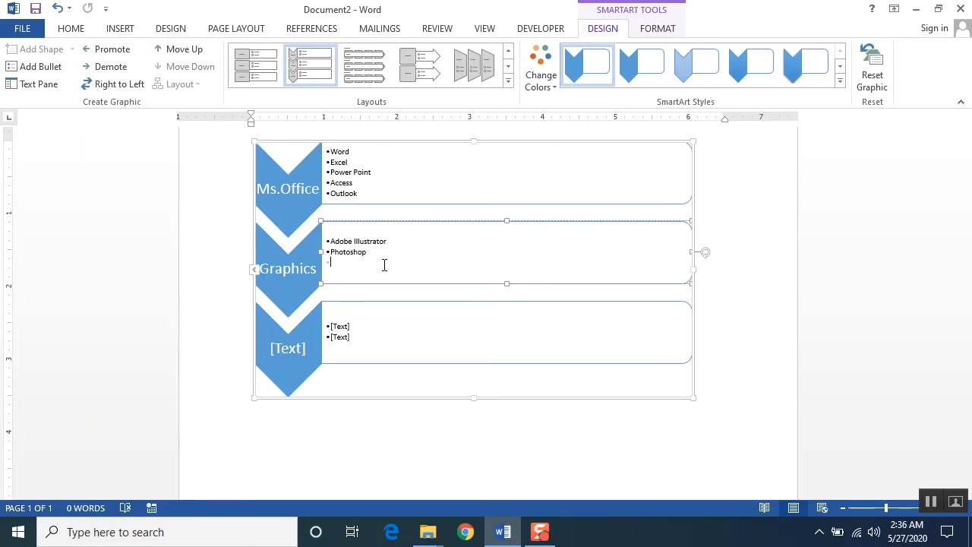
pyautogui.write('After Effects')
# - Show the SmartArt's text outline and enter "Web Design" as the third chevron's text
pyautogui.click(255, 271)
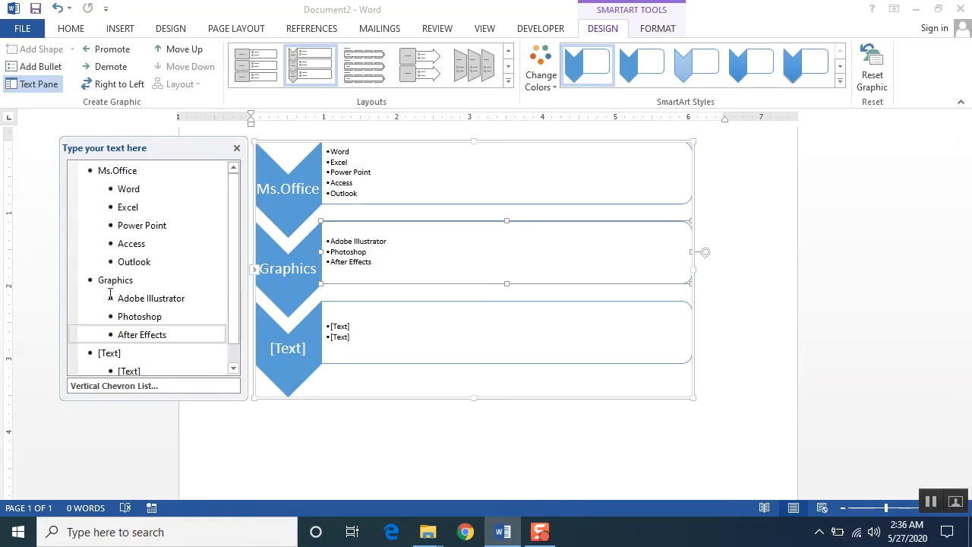
pyautogui.scroll(-1, 241, 334)
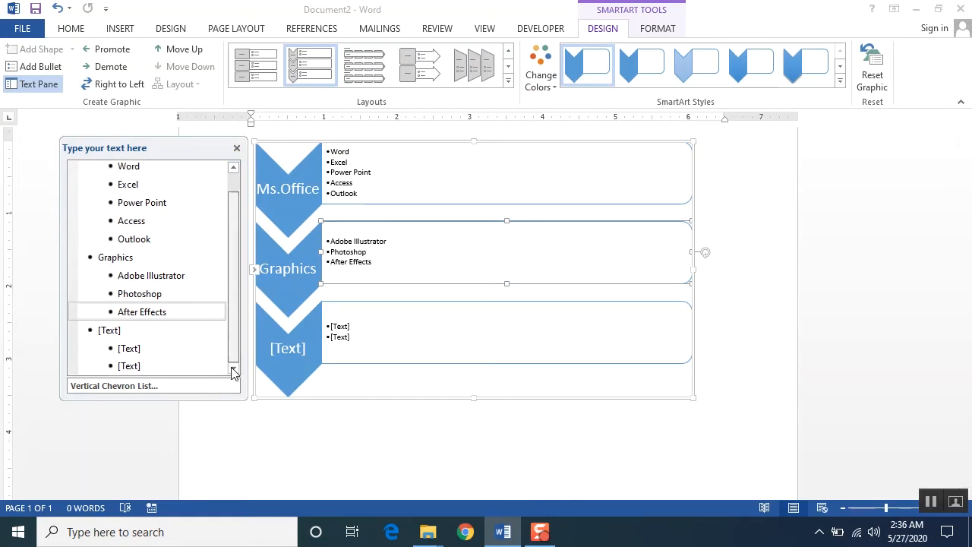
pyautogui.click(110, 331)
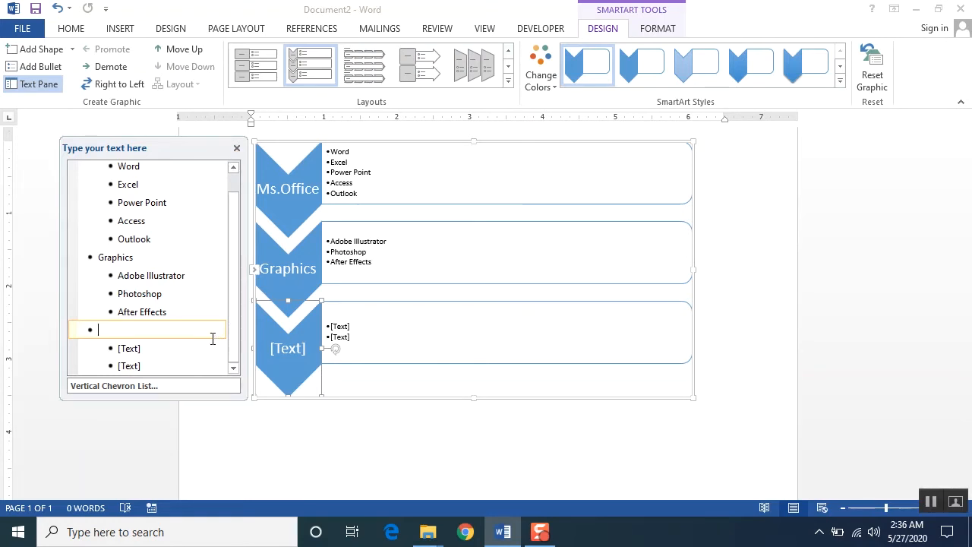
pyautogui.write('Web D')
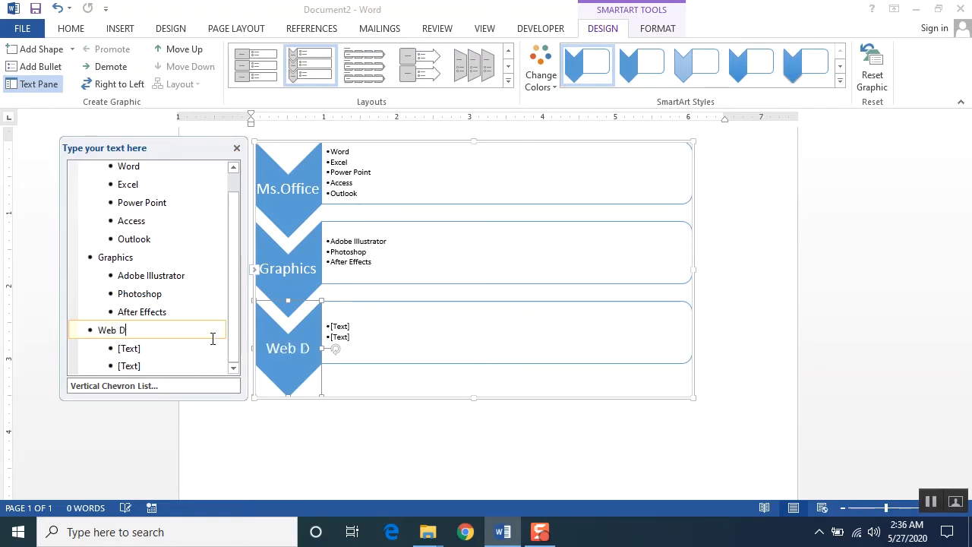
pyautogui.write('esign')
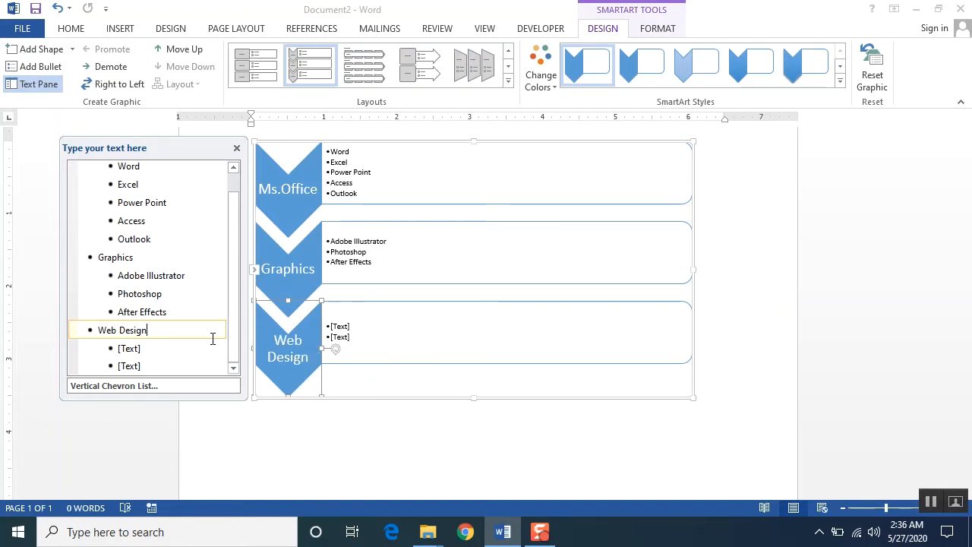
# - List Html, Css, Java Script, Jquery and Wordpress as the Web Design bullets in the text outline, and close the outline
pyautogui.click(131, 350)
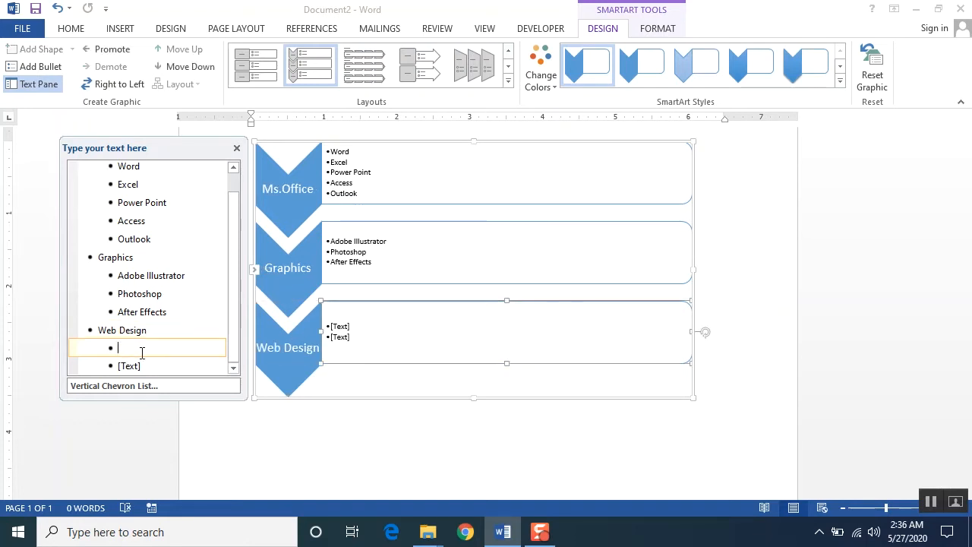
pyautogui.write('Html')
pyautogui.press('Down')
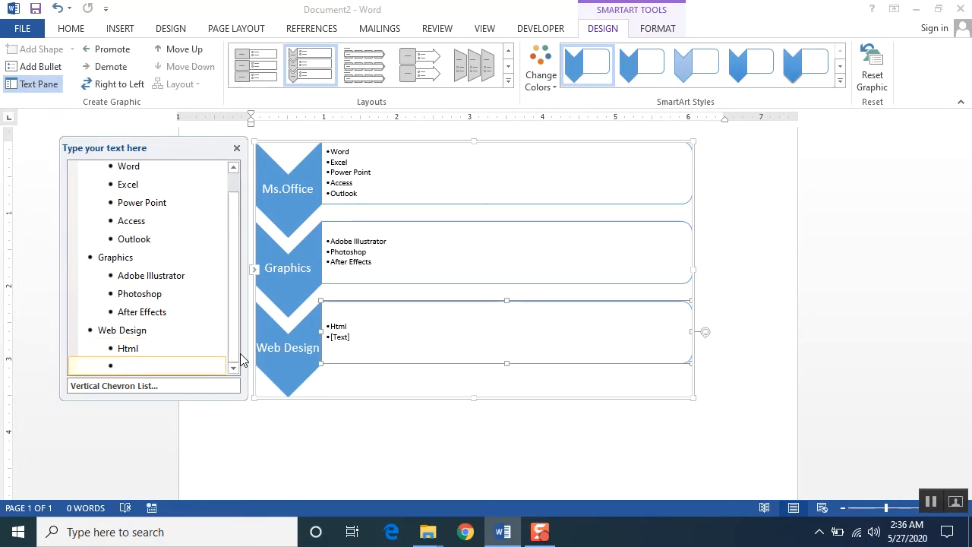
pyautogui.write('Css')
pyautogui.press('Return')
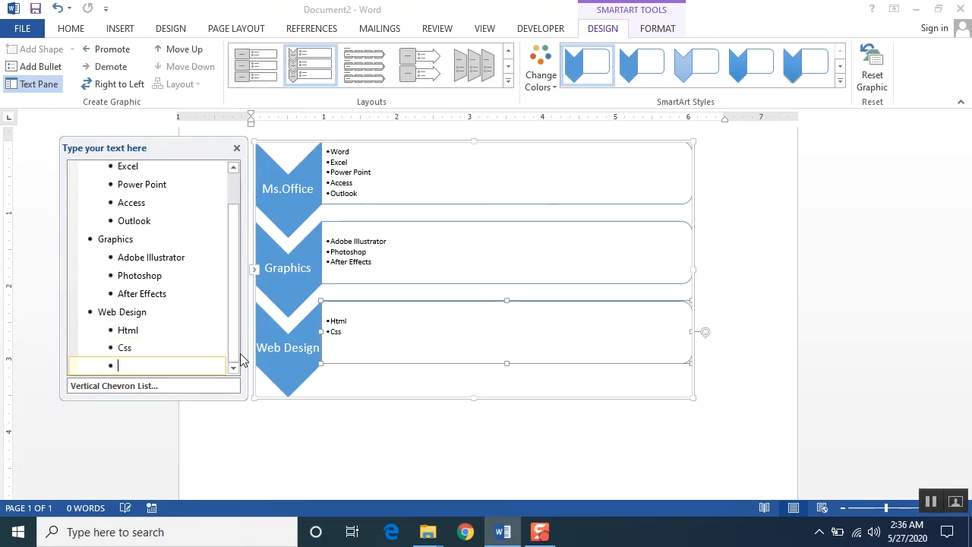
pyautogui.write('Java Script')
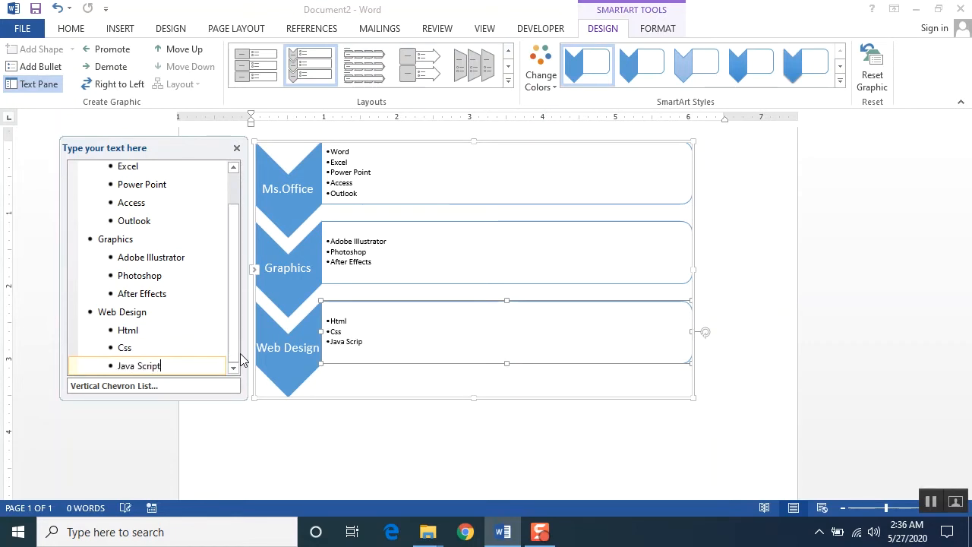
pyautogui.press('Return')
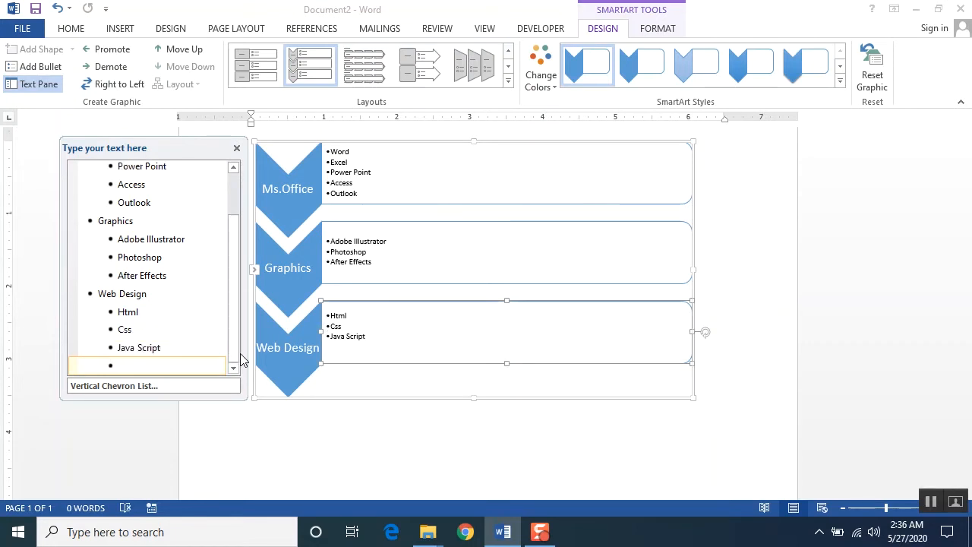
pyautogui.write('Jquery')
pyautogui.press('Return')
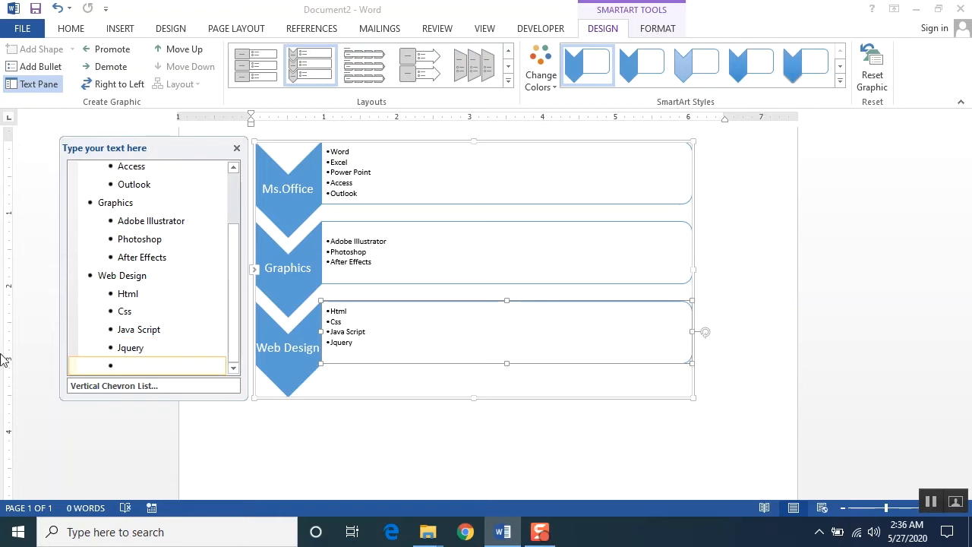
pyautogui.write('Wordpress')
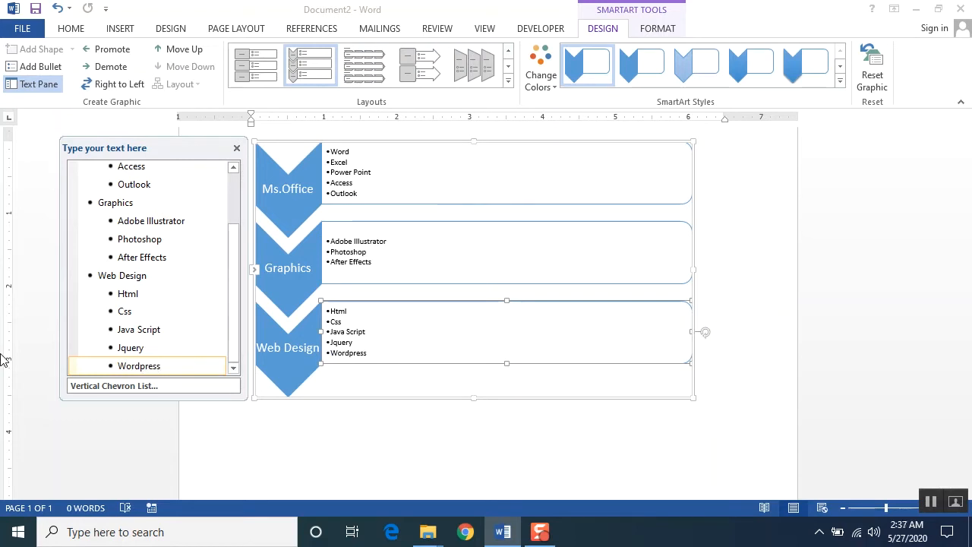
pyautogui.click(236, 148)
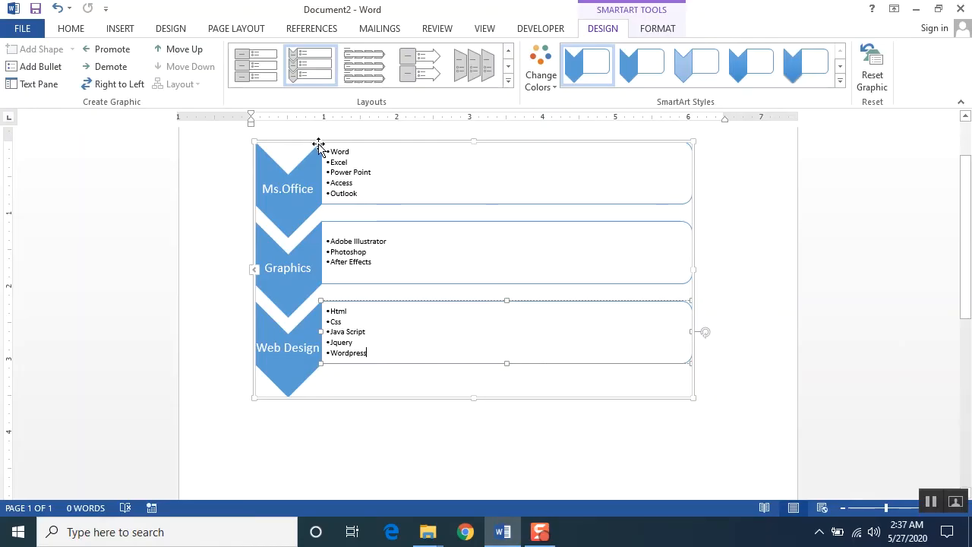
# - Try the other list layouts beside Vertical Chevron List on the SmartArt graphic, including the arrow and trapezoid lists
pyautogui.click(317, 151)
pyautogui.click(254, 72)
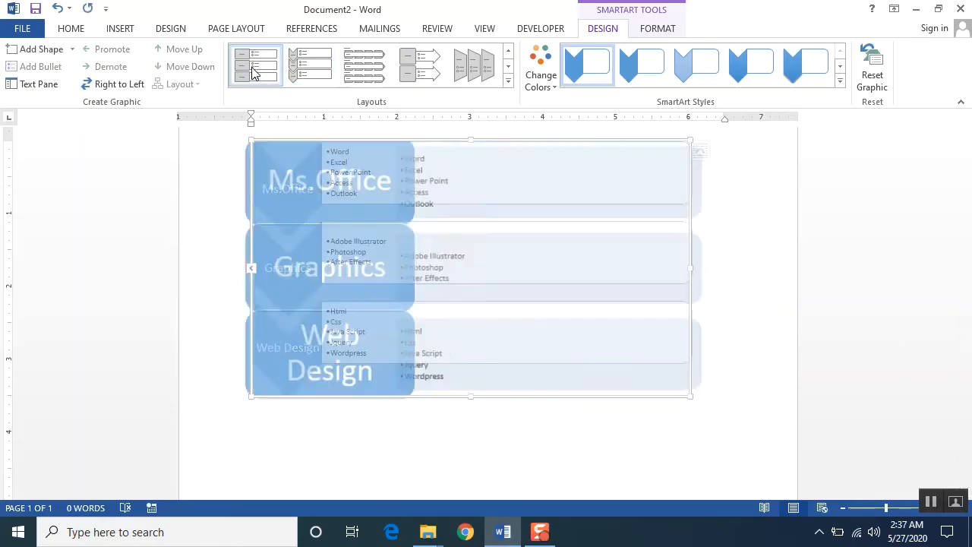
pyautogui.click(304, 65)
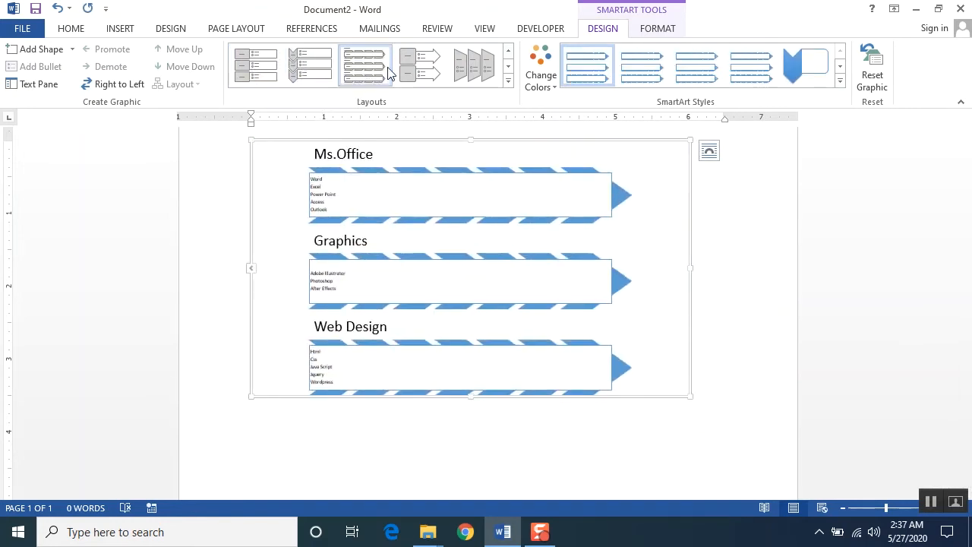
pyautogui.click(363, 69)
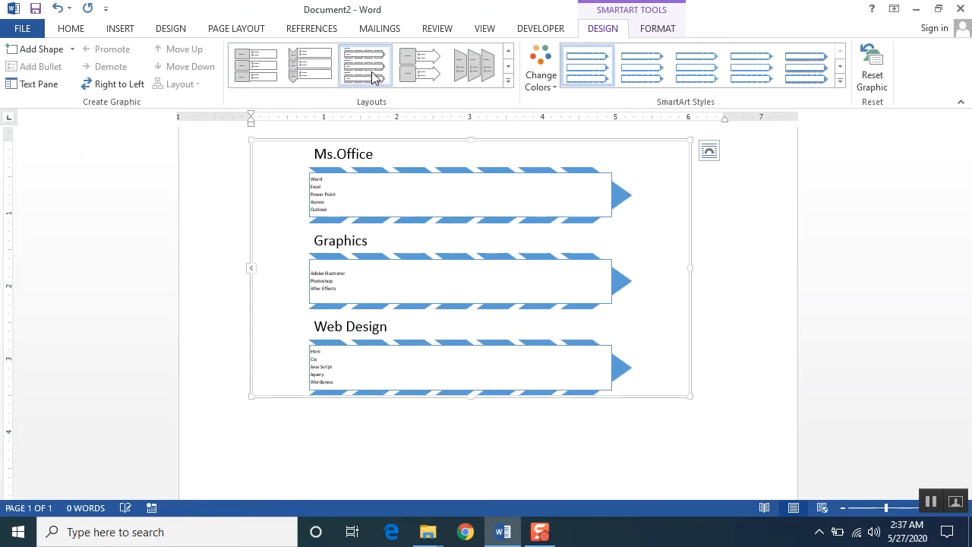
pyautogui.click(414, 72)
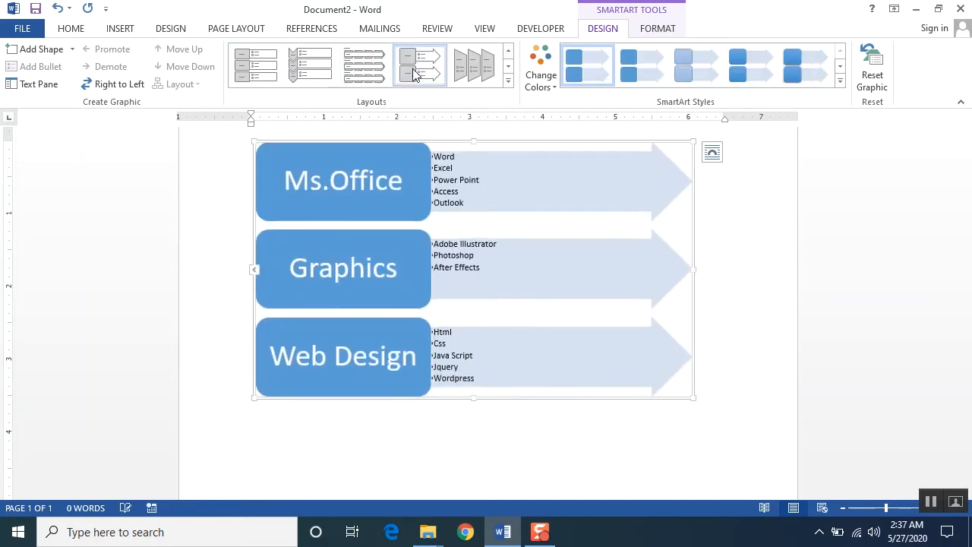
pyautogui.click(472, 76)
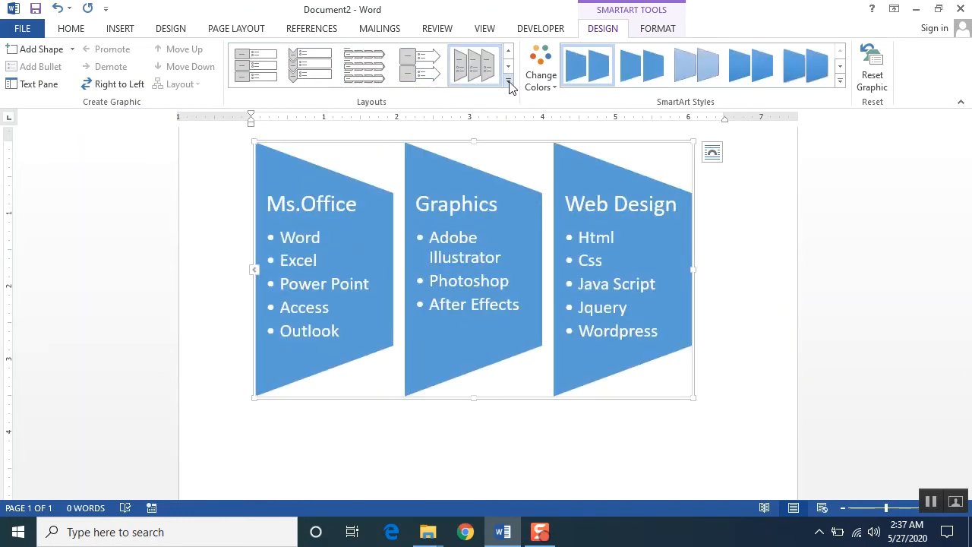
# - Try the block-and-arrow and curved circle list layouts on the SmartArt, and return it to the Vertical Chevron List layout
pyautogui.click(509, 81)
pyautogui.click(476, 240)
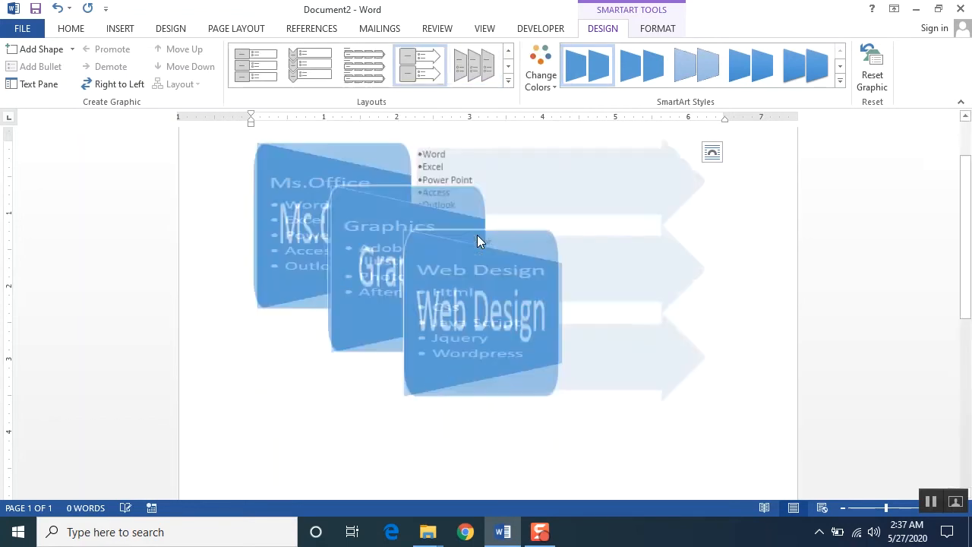
pyautogui.click(509, 81)
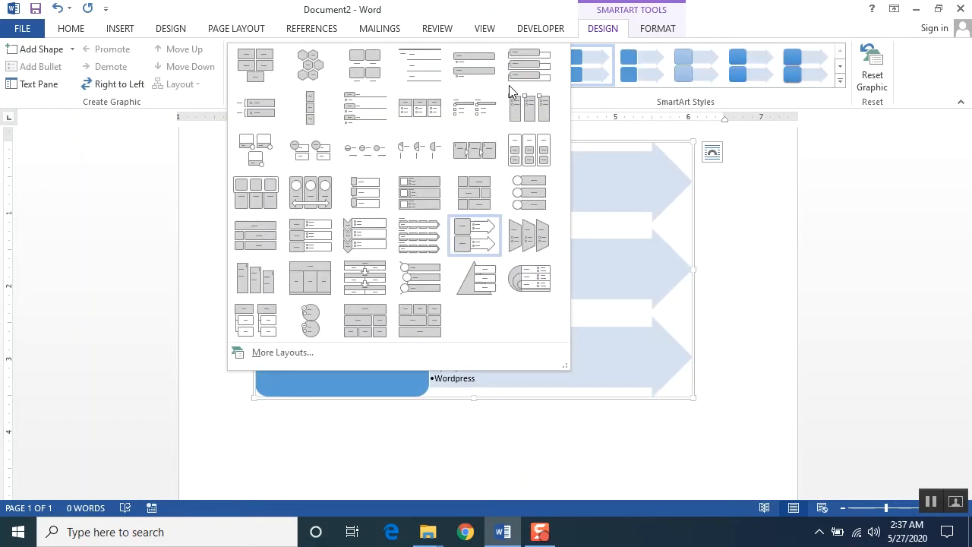
pyautogui.click(420, 282)
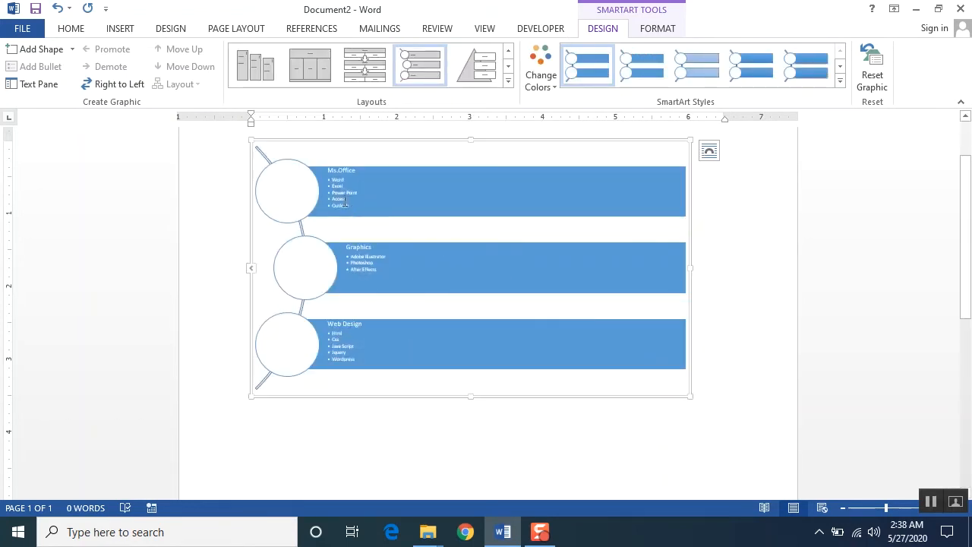
pyautogui.click(508, 82)
pyautogui.click(381, 202)
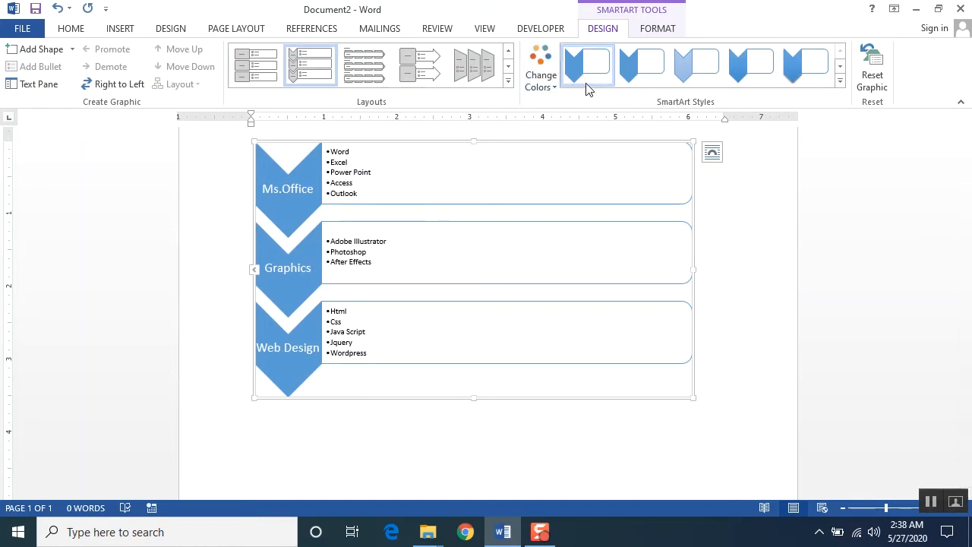
# - Try two 3-D styles on the SmartArt, one beveled and one in perspective, and restore the first flat style
pyautogui.click(841, 81)
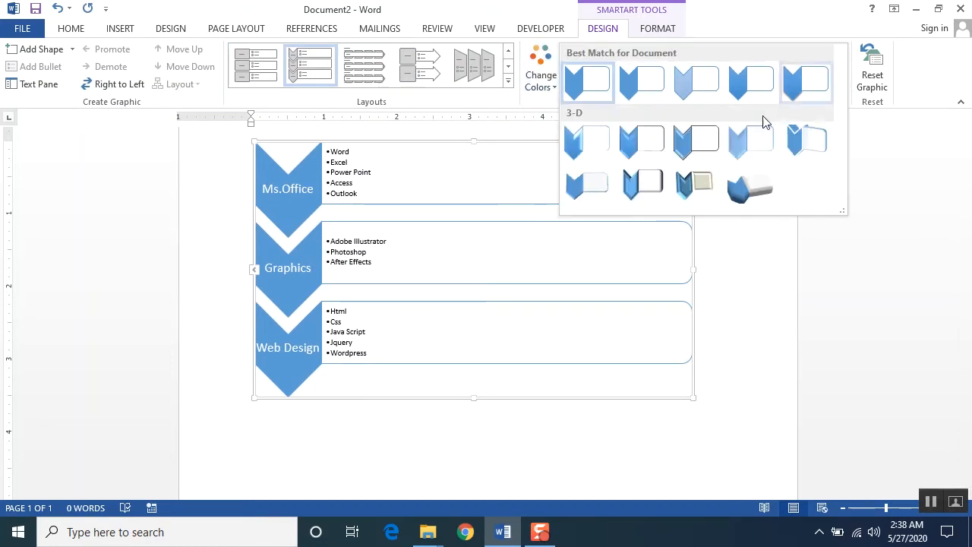
pyautogui.click(690, 149)
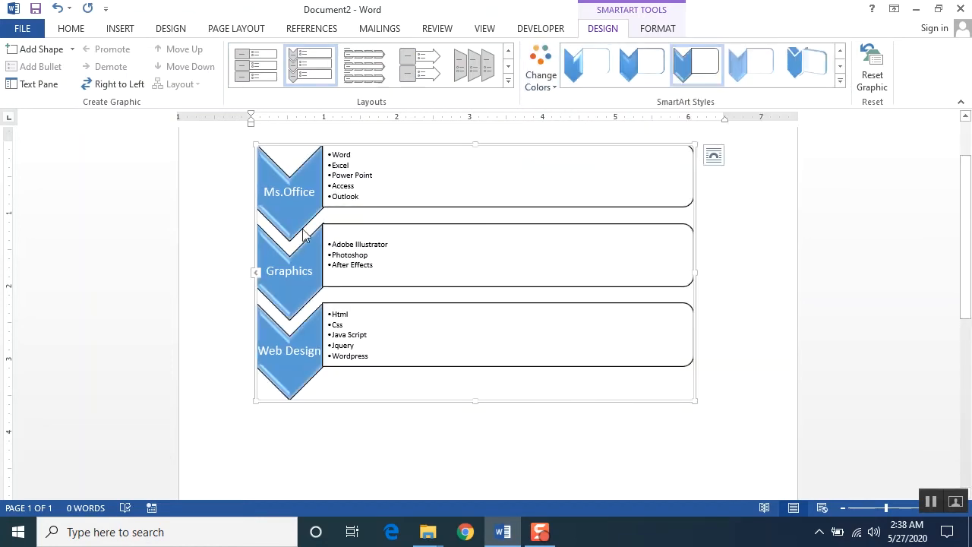
pyautogui.click(840, 80)
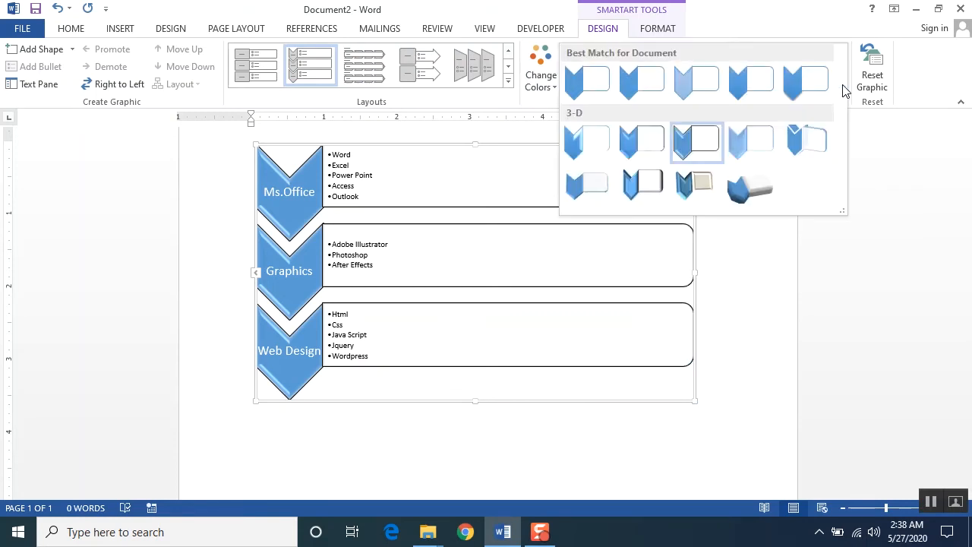
pyautogui.click(807, 143)
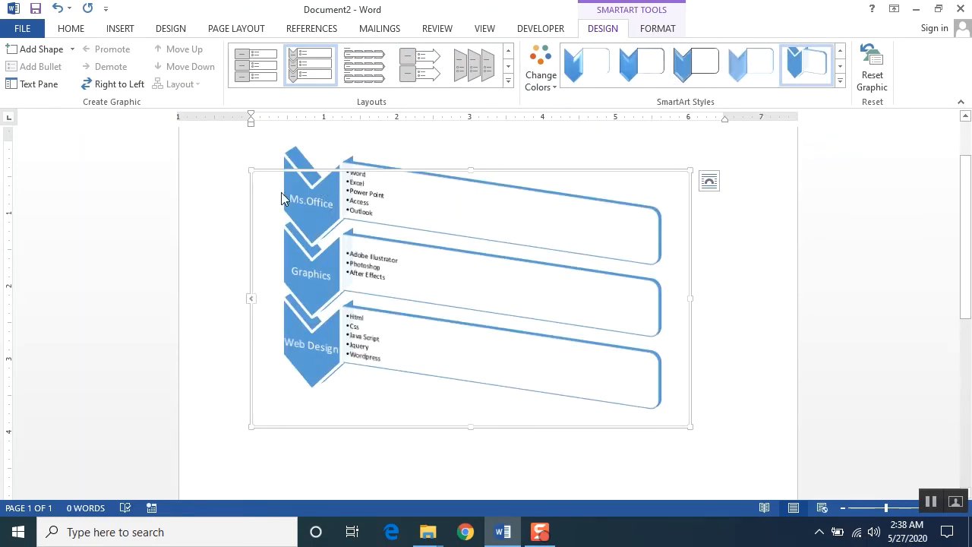
pyautogui.click(840, 81)
pyautogui.click(586, 93)
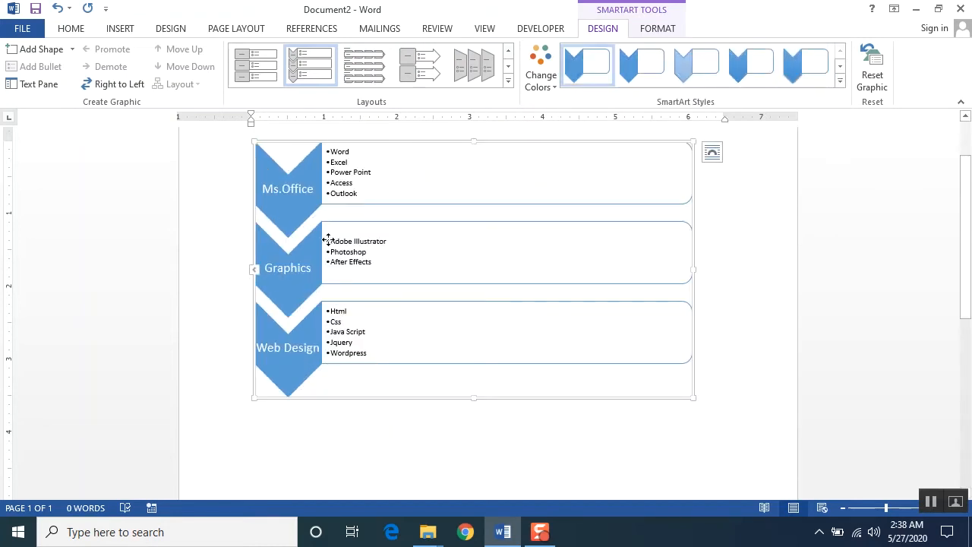
# - Preview an orange Accent 2 color variation on the SmartArt graphic without keeping it
pyautogui.click(269, 171)
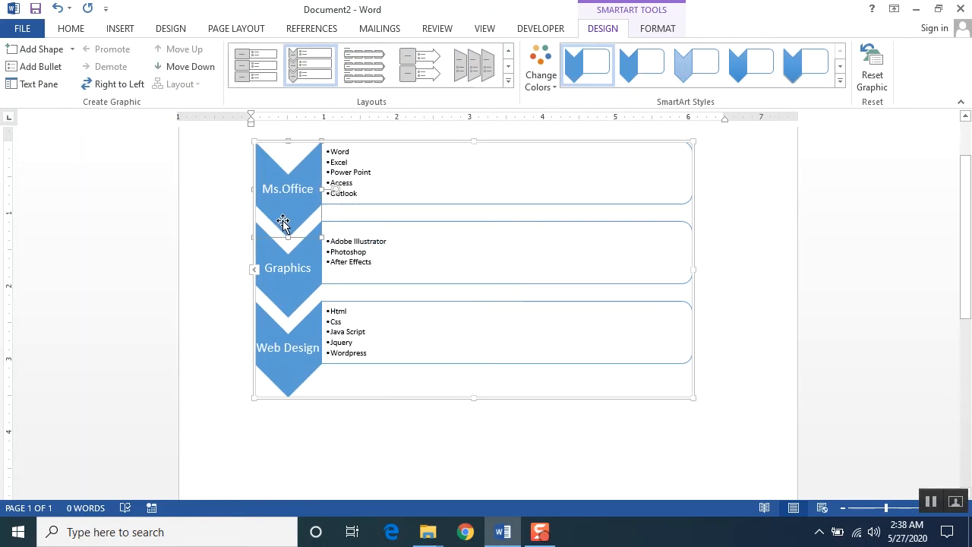
pyautogui.click(557, 87)
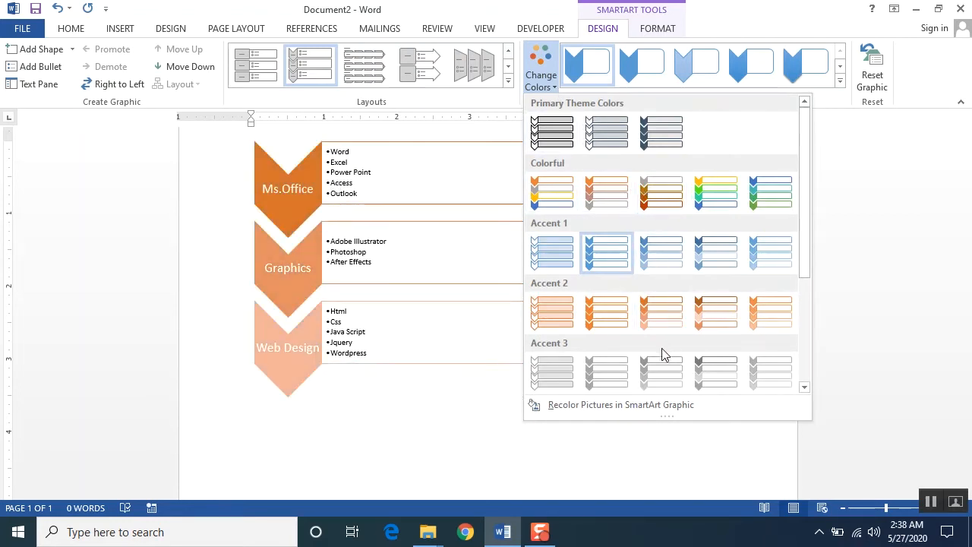
pyautogui.click(464, 285)
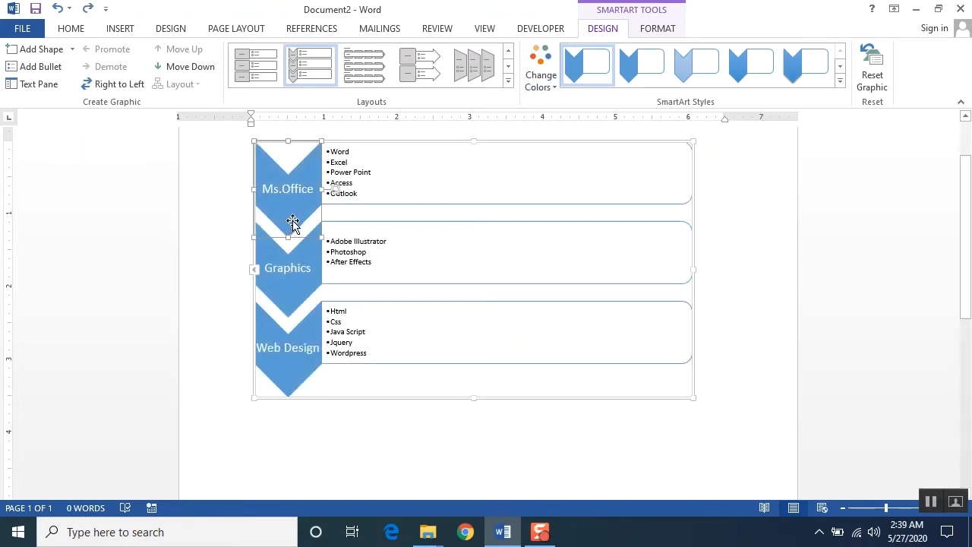
# - Change the Ms.Office chevron's shape to the triangle from the basic shapes
pyautogui.click(269, 295)
pyautogui.click(303, 208)
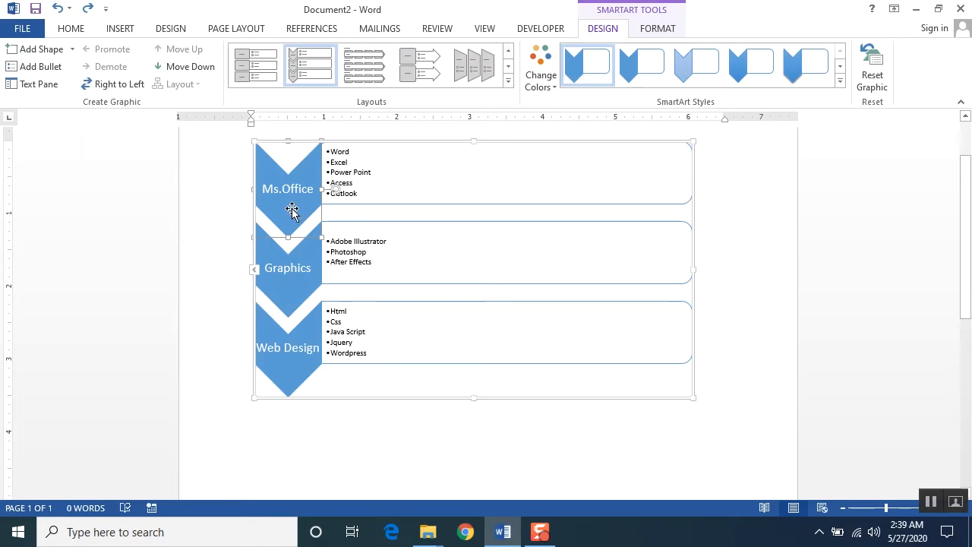
pyautogui.rightClick(283, 211)
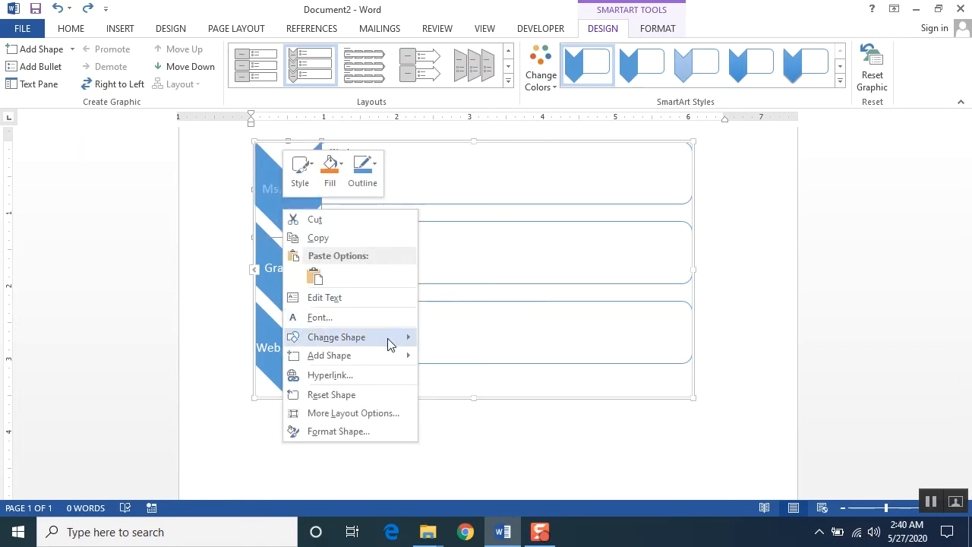
pyautogui.moveTo(386, 344)
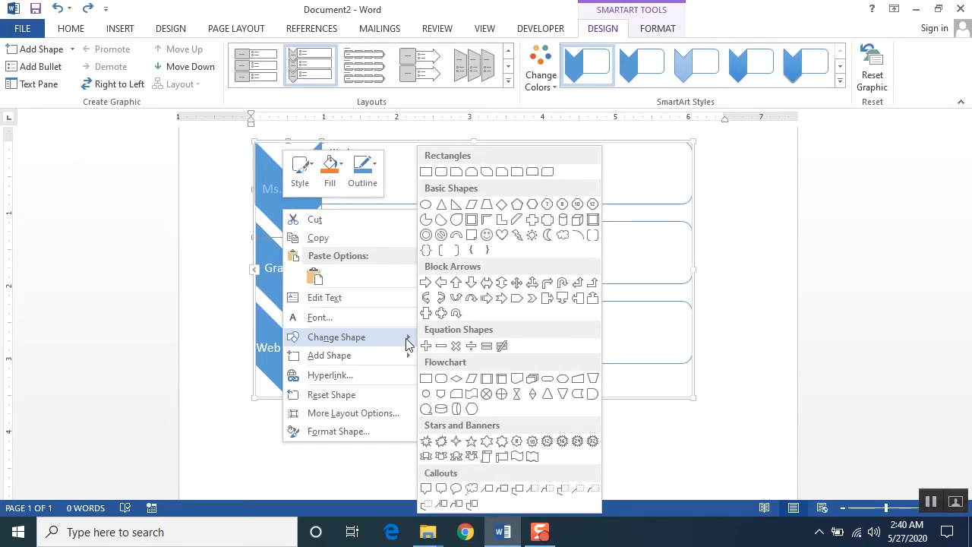
pyautogui.click(441, 206)
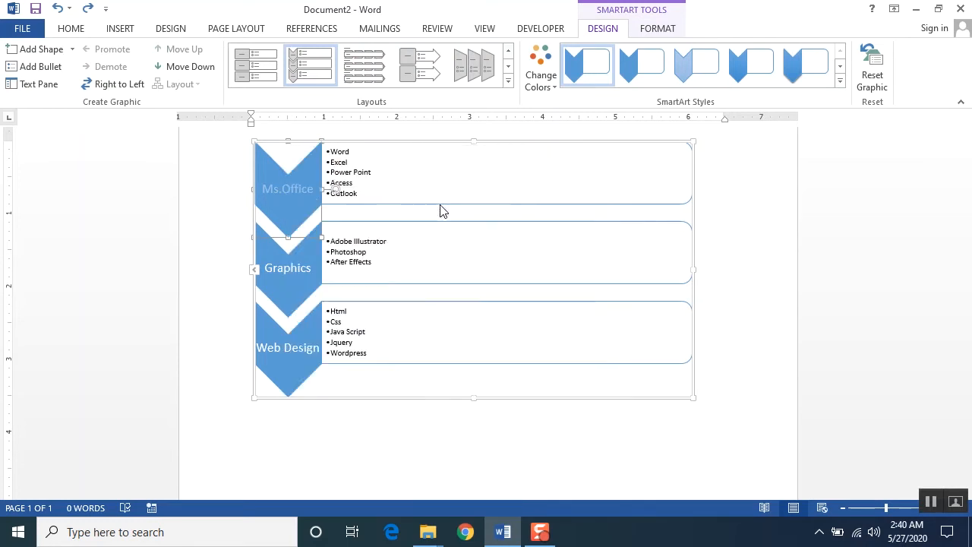
# - Change the Graphics chevron's shape to a pentagon and the Web Design chevron's shape to a triangle
pyautogui.rightClick(291, 290)
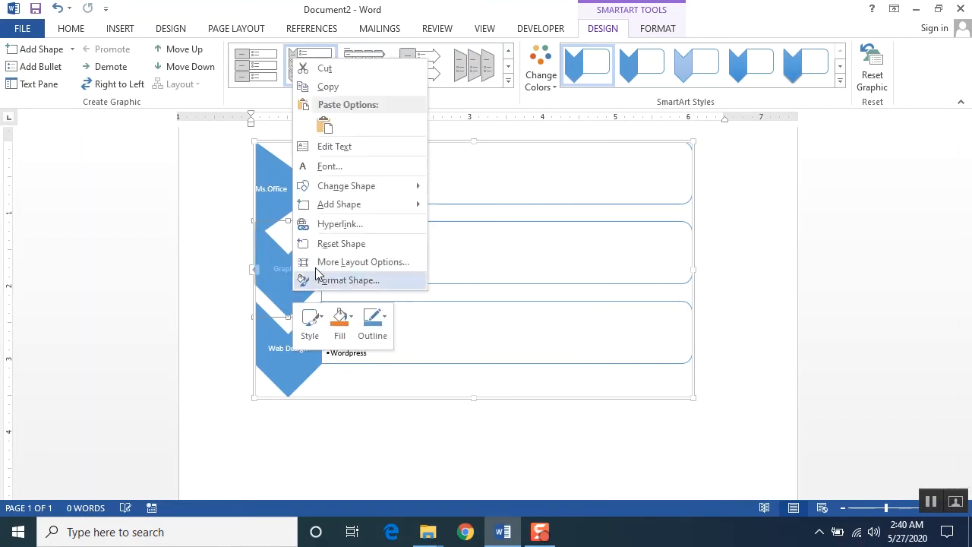
pyautogui.moveTo(379, 180)
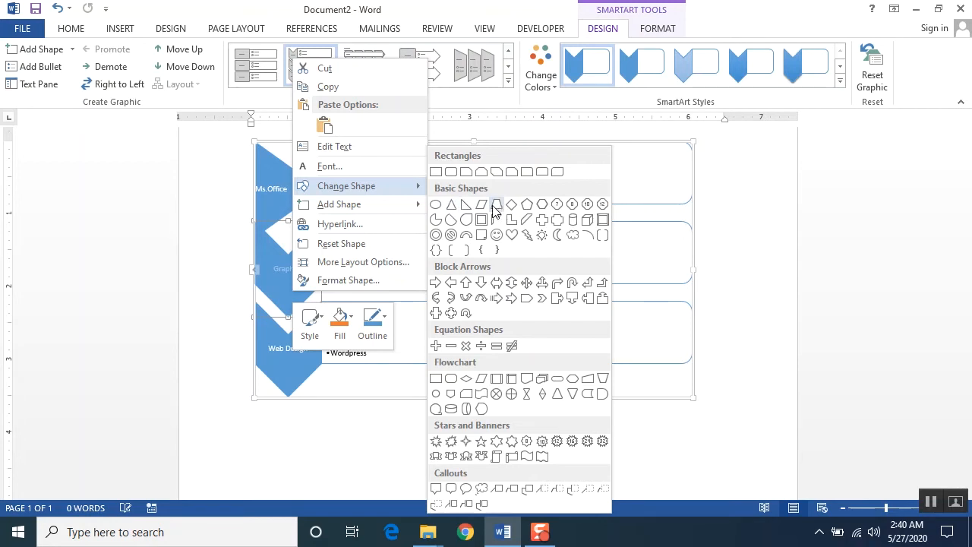
pyautogui.click(527, 203)
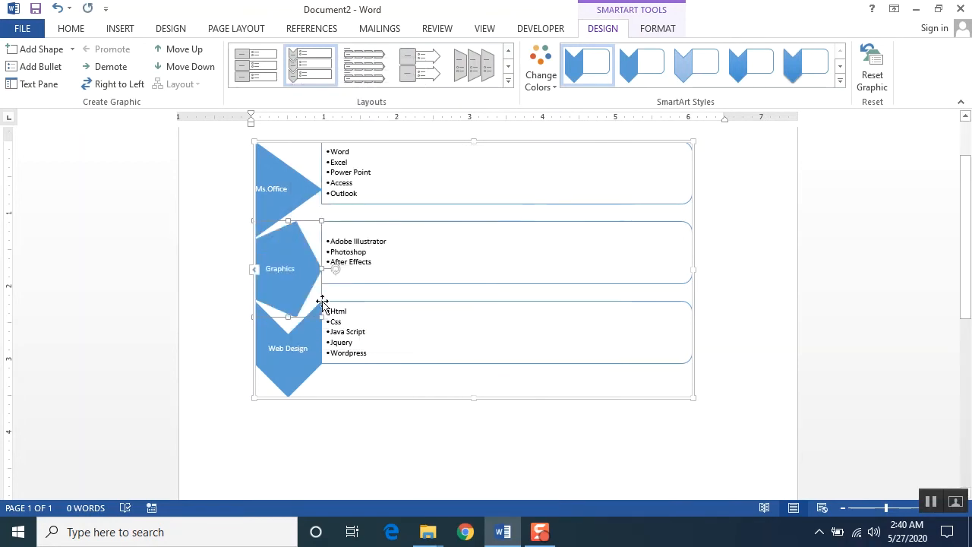
pyautogui.rightClick(294, 370)
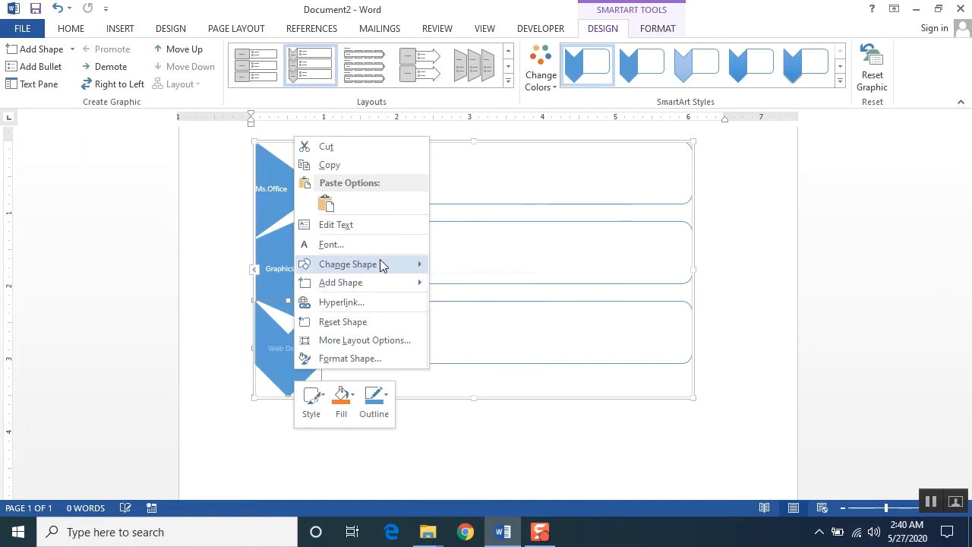
pyautogui.moveTo(379, 264)
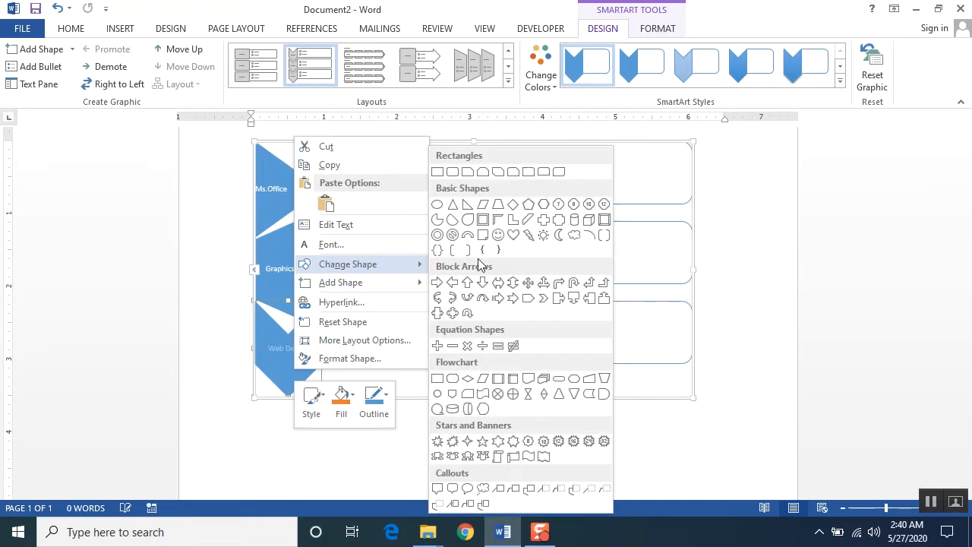
pyautogui.click(453, 204)
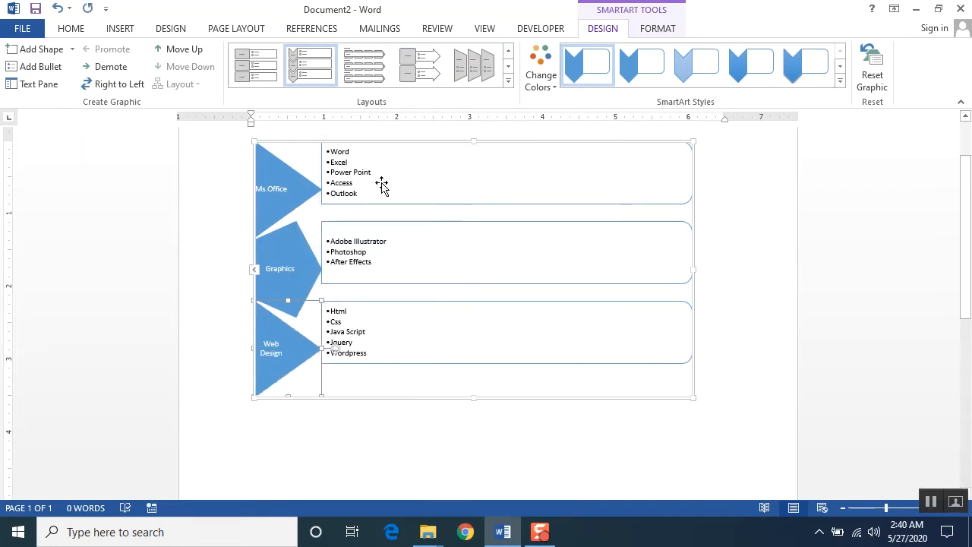
# - Recolor the SmartArt graphic with the third Colorful variation, running from gray through brown to orange-red
pyautogui.click(271, 209)
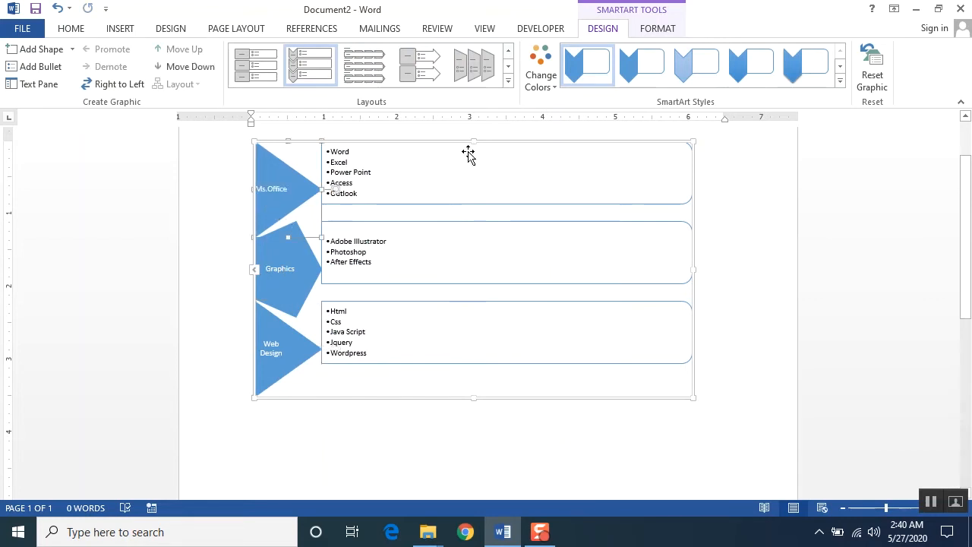
pyautogui.click(554, 92)
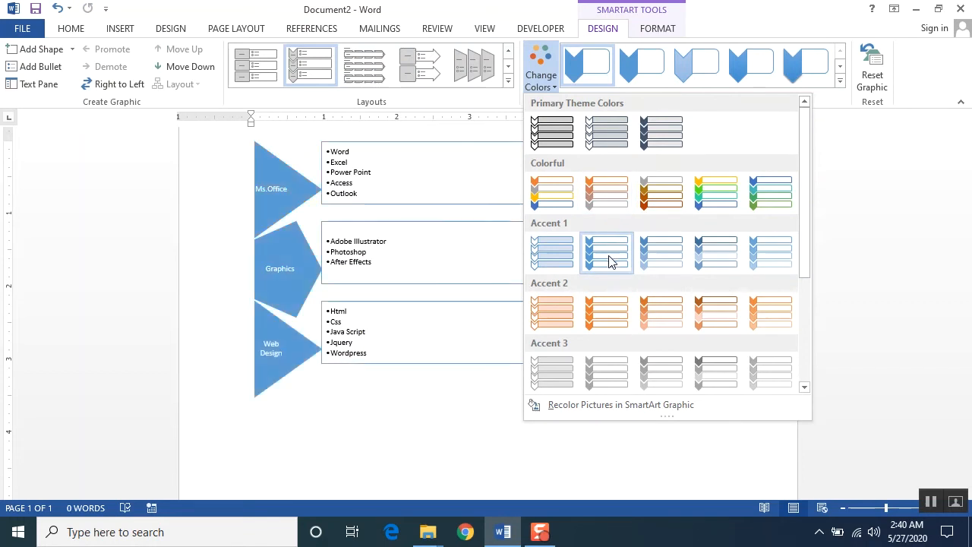
pyautogui.click(672, 199)
pyautogui.click(277, 199)
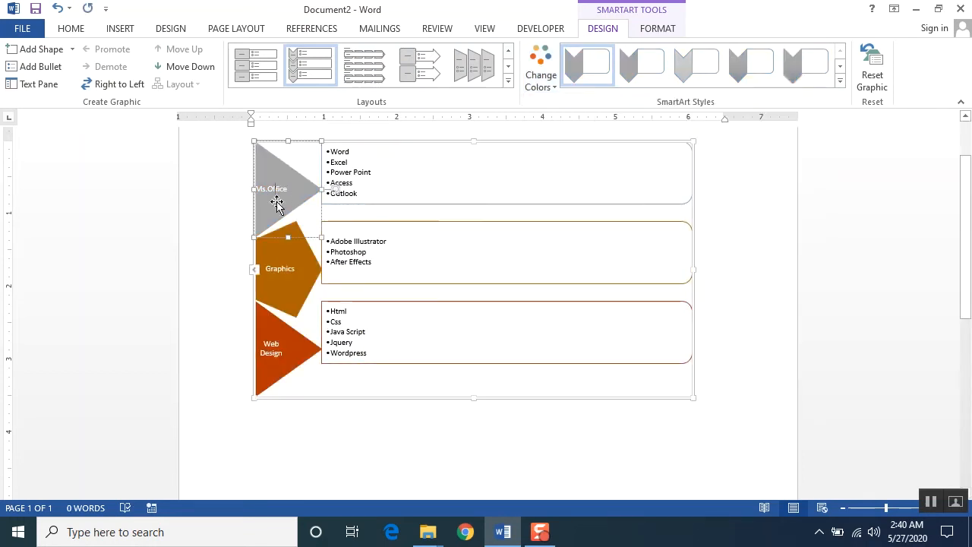
# - Fill the Graphics pentagon with the standard yellow color
pyautogui.click(273, 292)
pyautogui.rightClick(279, 296)
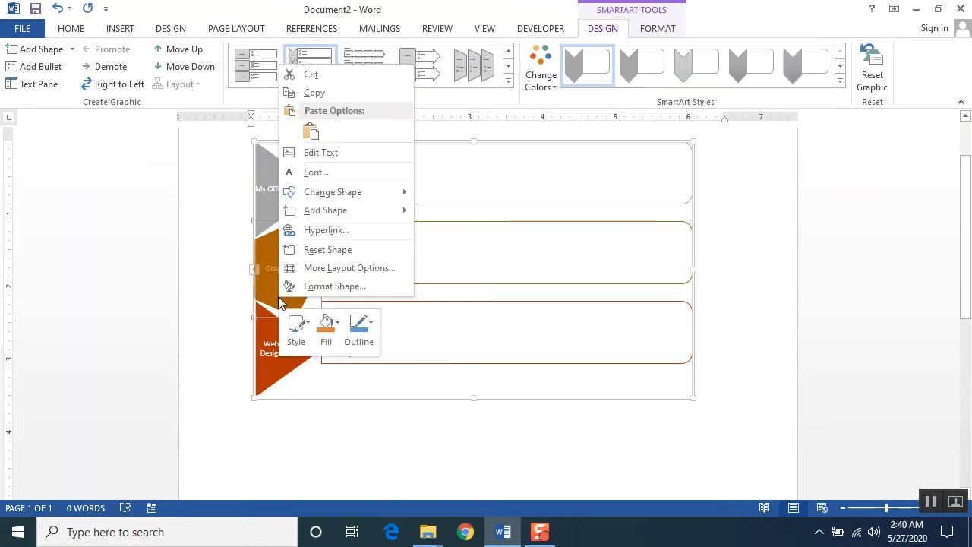
pyautogui.click(334, 326)
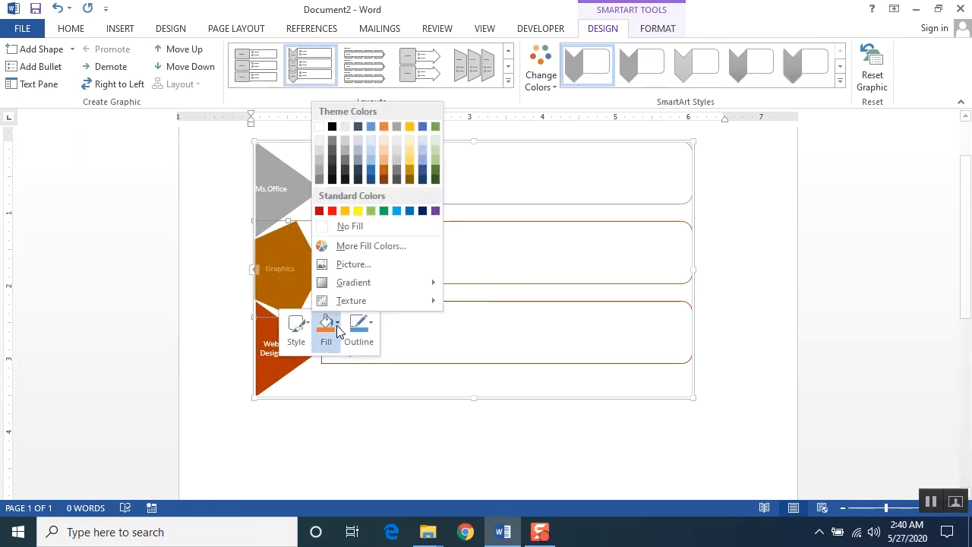
pyautogui.click(357, 210)
# - Fill the Ms.Office triangle with the darkest green theme color
pyautogui.click(280, 205)
pyautogui.rightClick(280, 206)
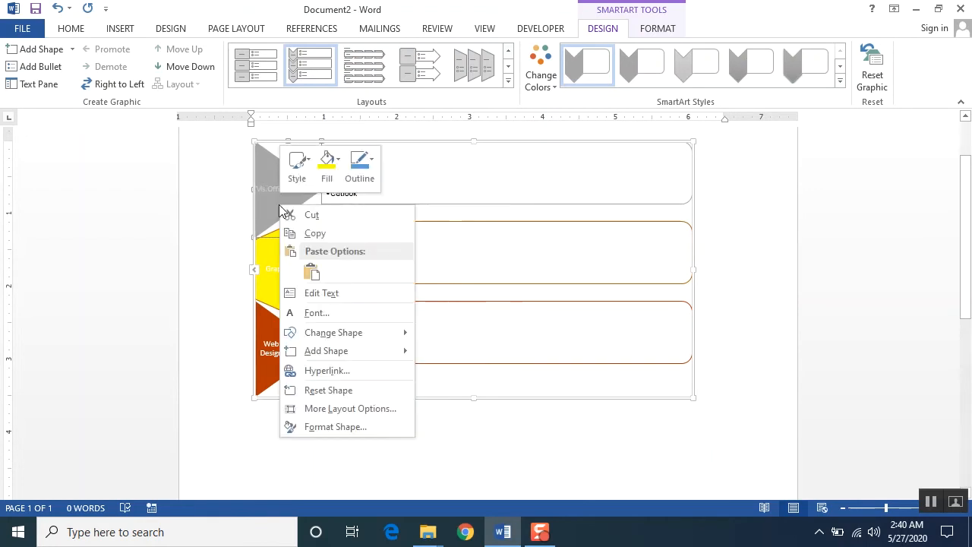
pyautogui.click(339, 166)
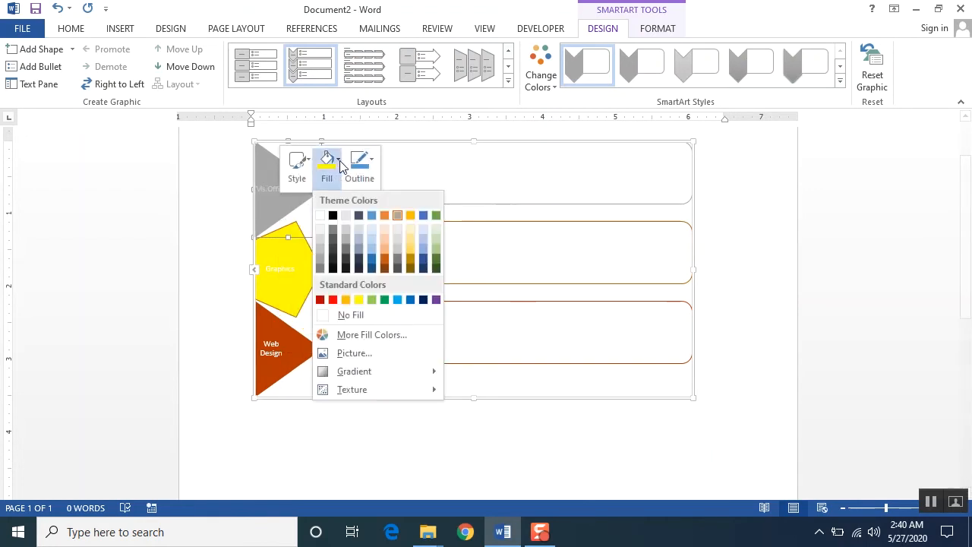
pyautogui.click(437, 267)
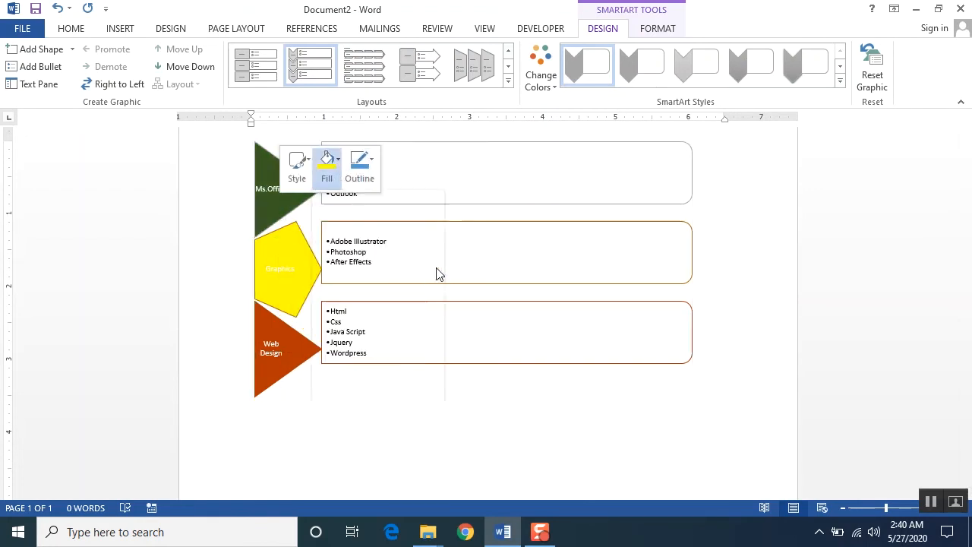
# - Fill the Web Design triangle with the standard red color
pyautogui.rightClick(305, 357)
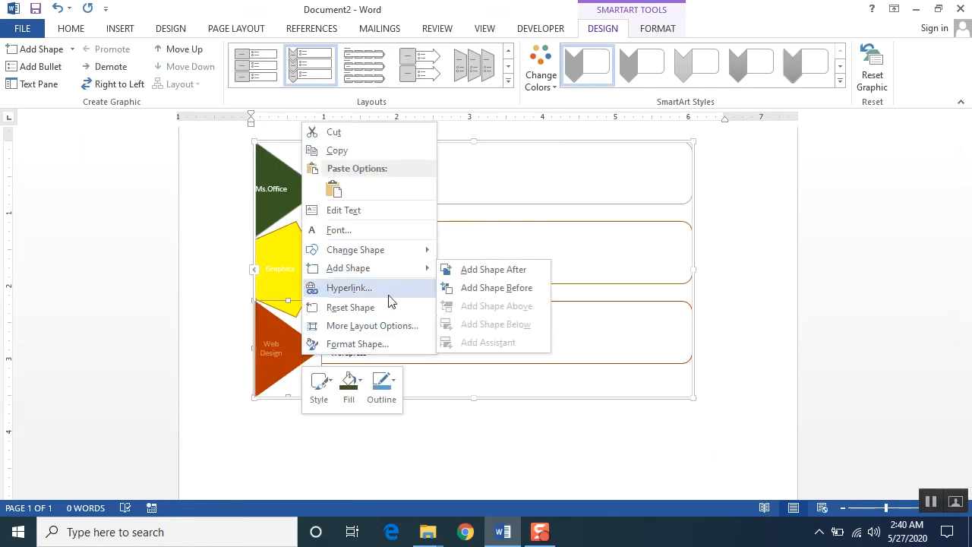
pyautogui.click(363, 383)
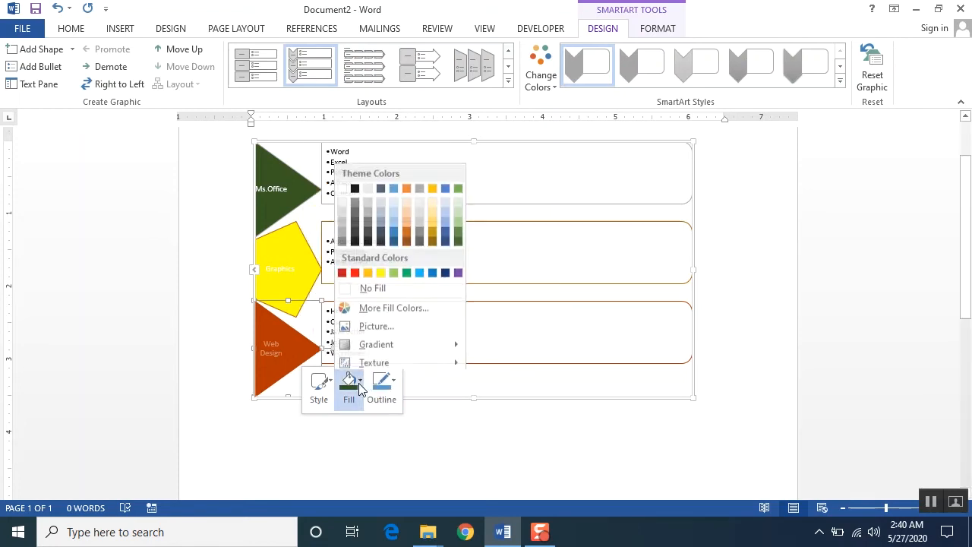
pyautogui.click(355, 269)
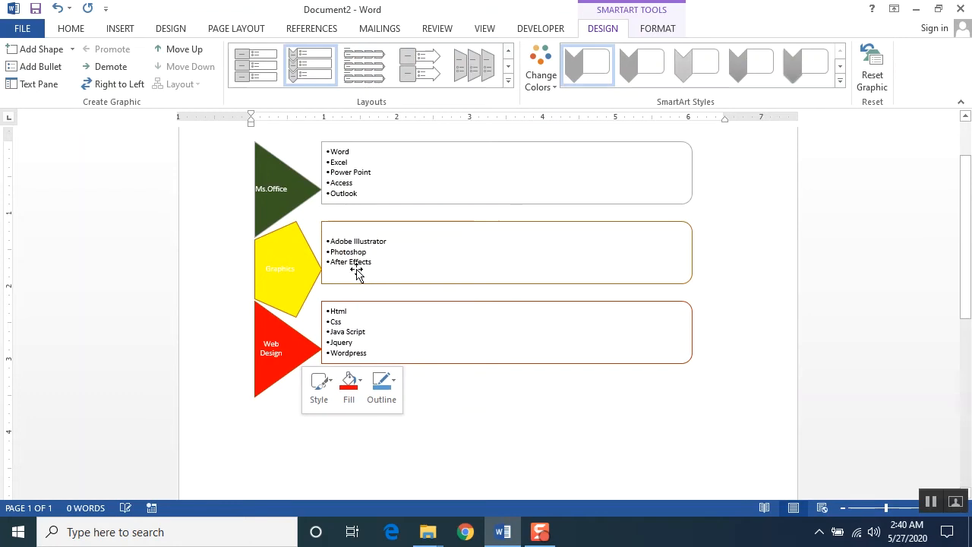
# - Give the Web Design triangle a 3 pt outline in the standard dark blue color
pyautogui.click(394, 384)
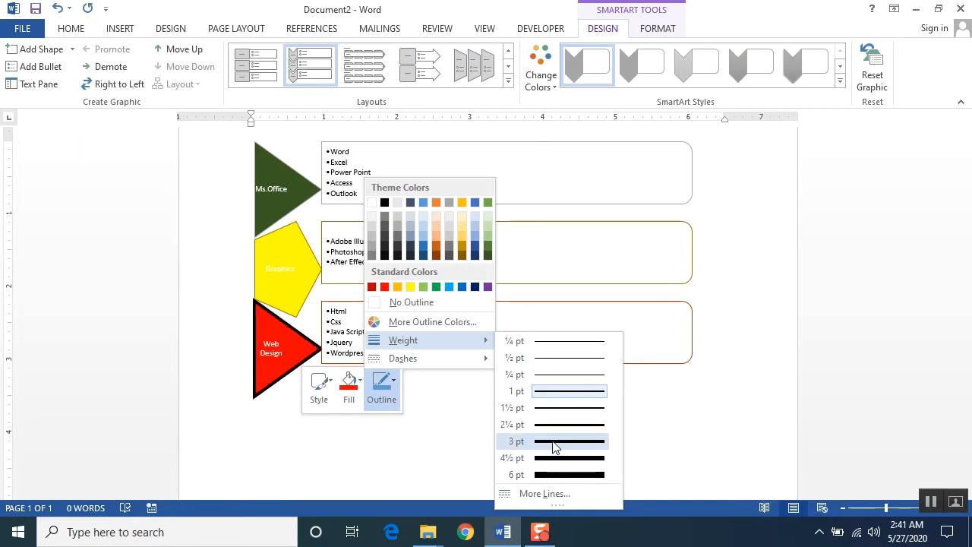
pyautogui.click(557, 441)
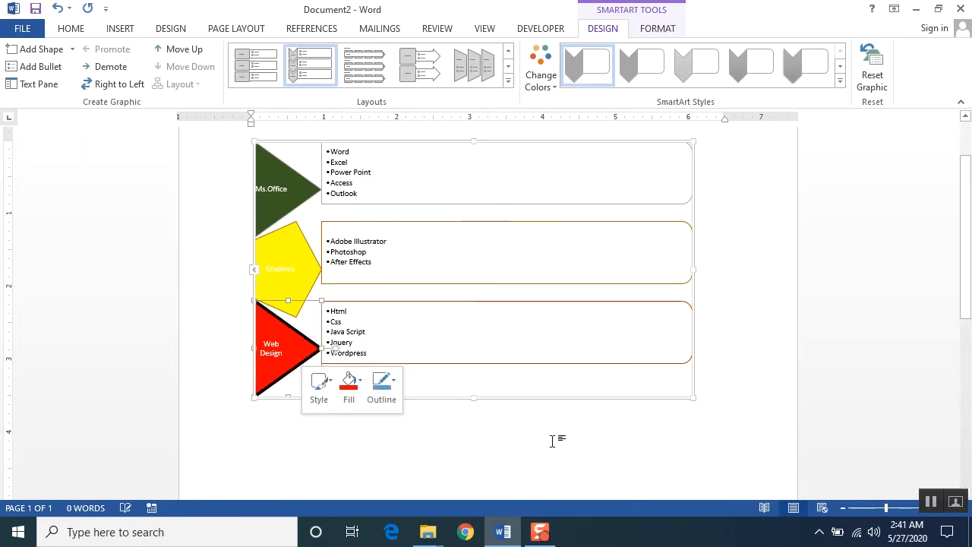
pyautogui.click(396, 382)
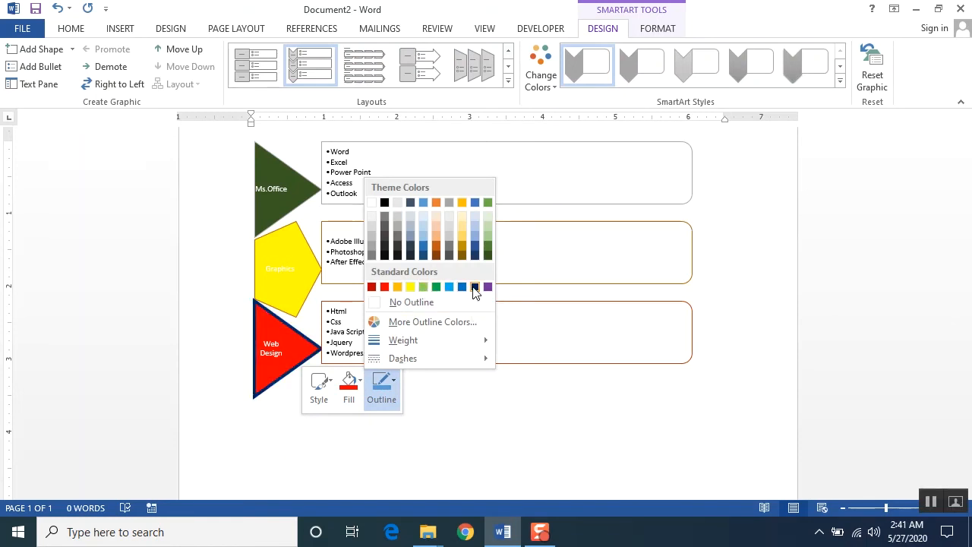
pyautogui.click(475, 288)
# - Give the Graphics pentagon a 3 pt outline in a darker green theme color
pyautogui.click(300, 272)
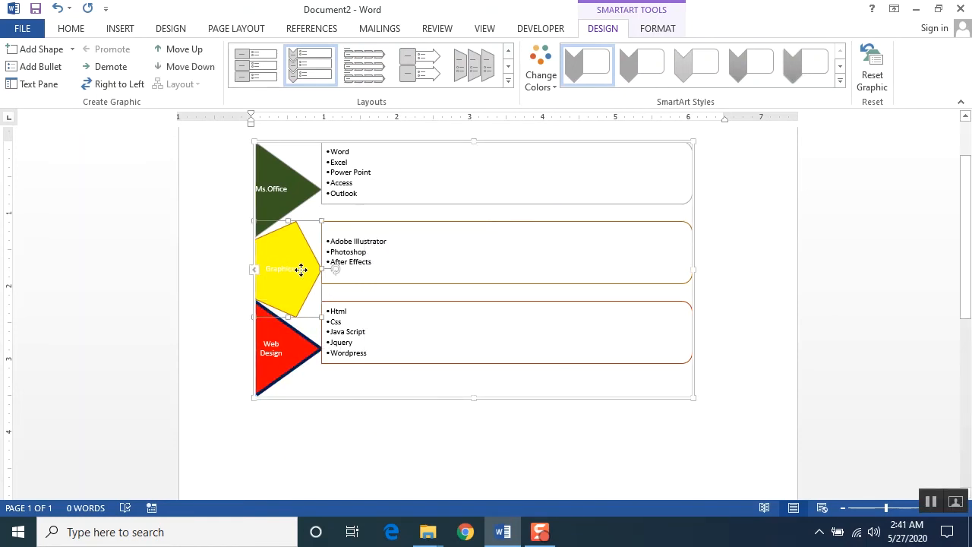
pyautogui.rightClick(303, 272)
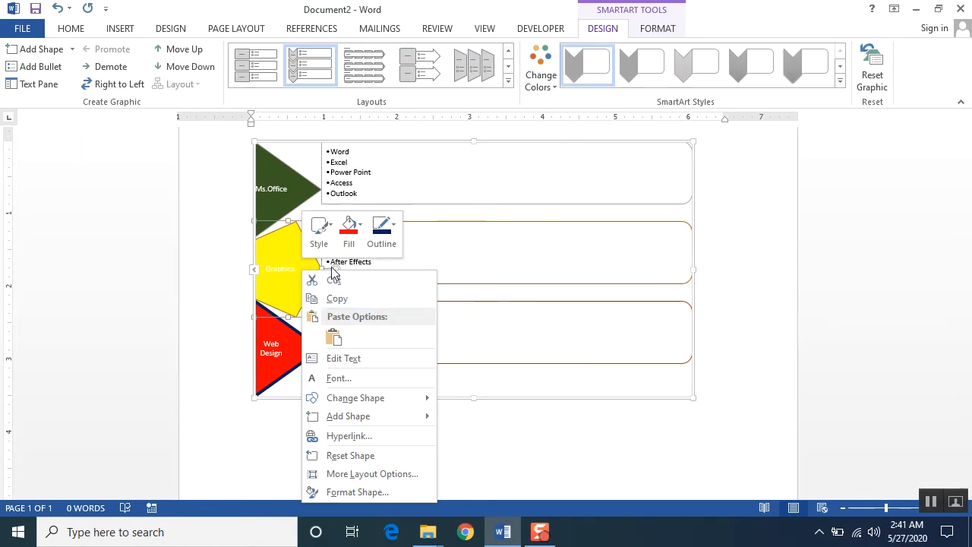
pyautogui.click(394, 229)
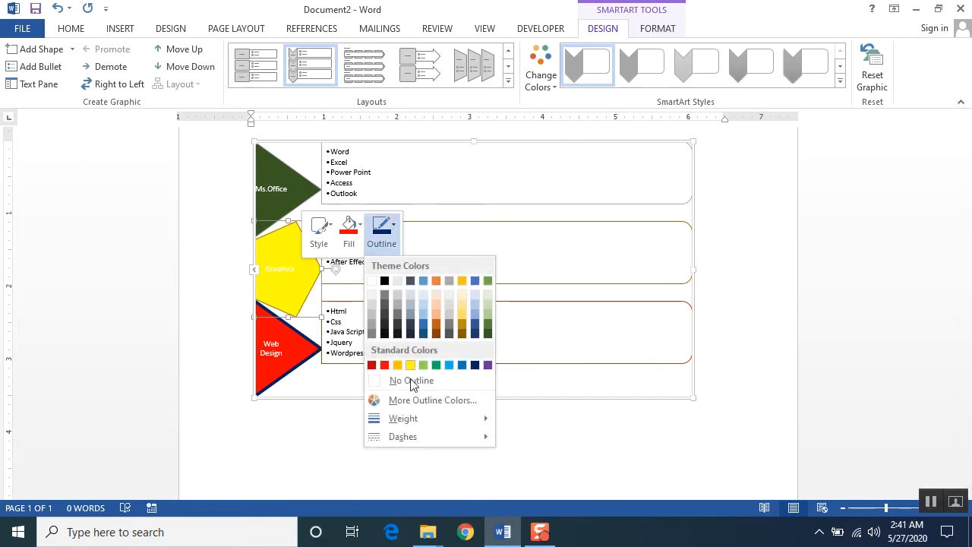
pyautogui.moveTo(426, 417)
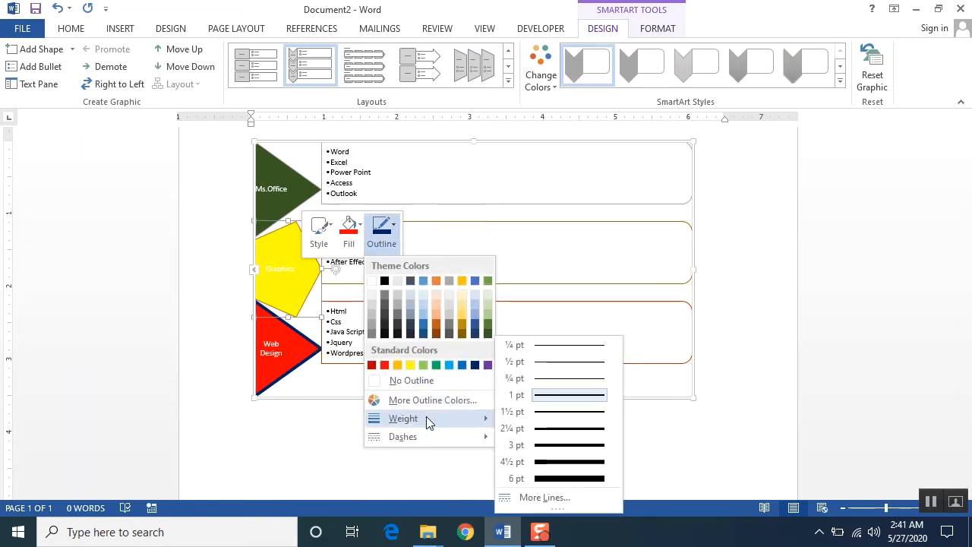
pyautogui.click(568, 447)
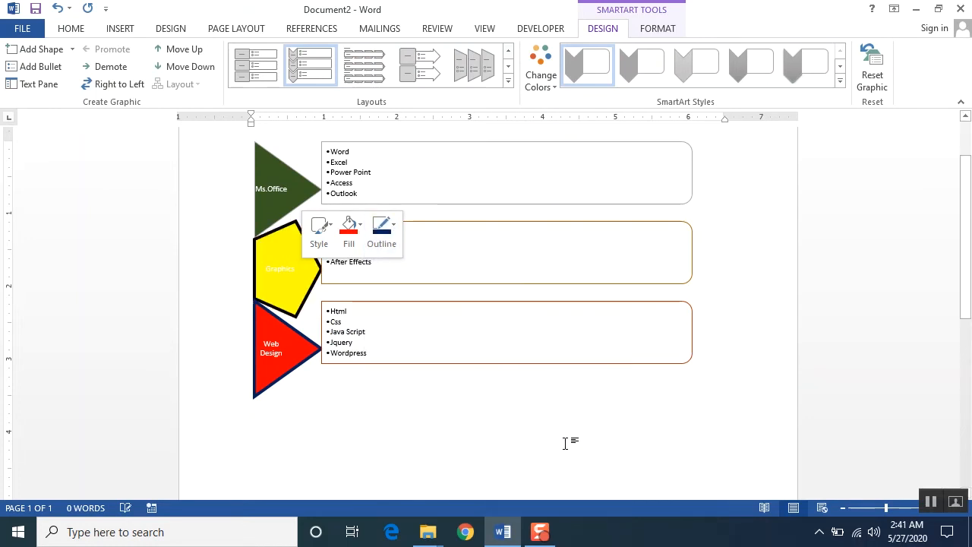
pyautogui.click(393, 230)
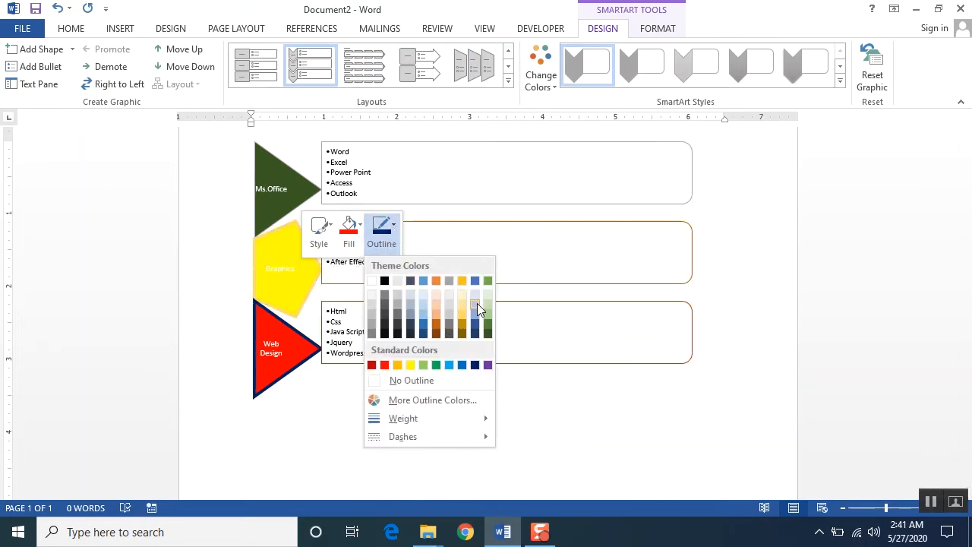
pyautogui.click(488, 327)
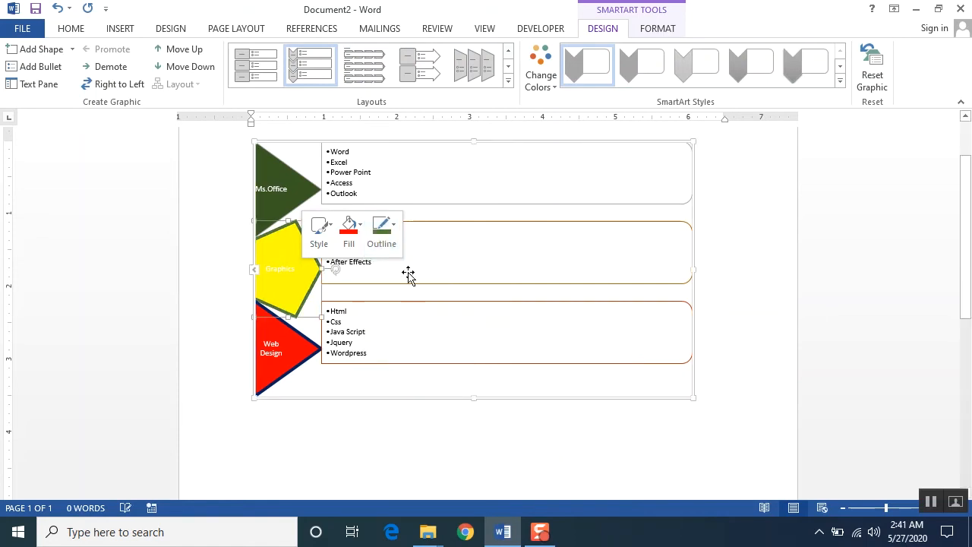
# - Change the Ms.Office bullet box's shape to the rectangle with rounded diagonal corners
pyautogui.click(472, 188)
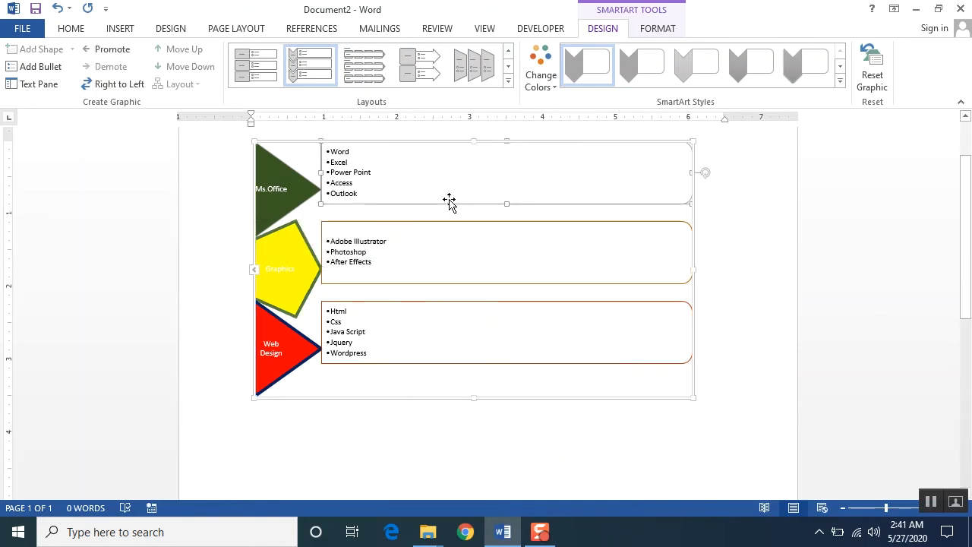
pyautogui.rightClick(449, 200)
pyautogui.click(440, 204)
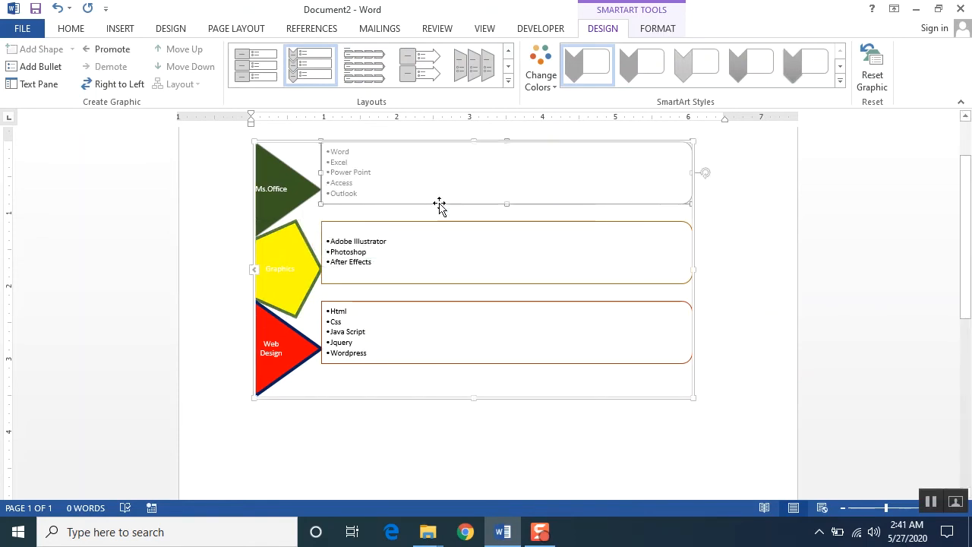
pyautogui.rightClick(440, 204)
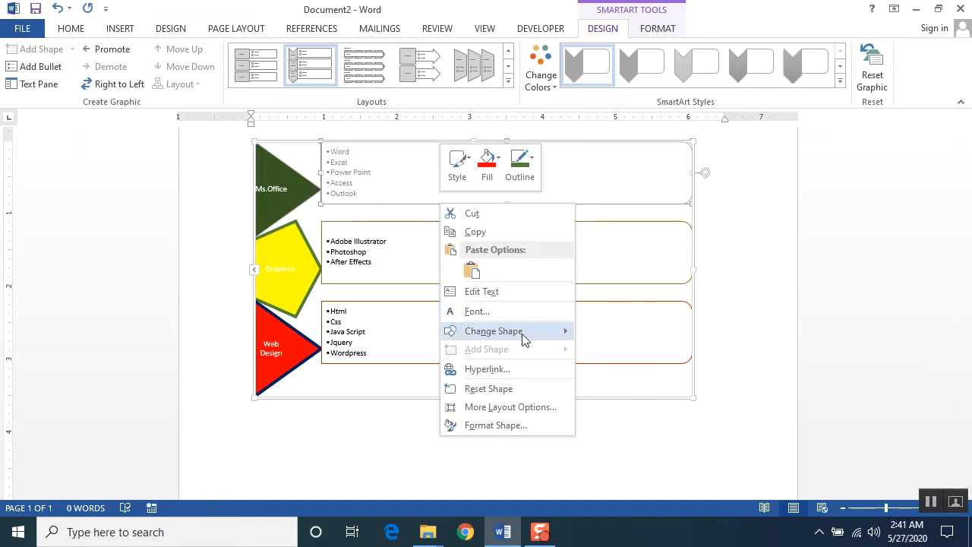
pyautogui.moveTo(523, 332)
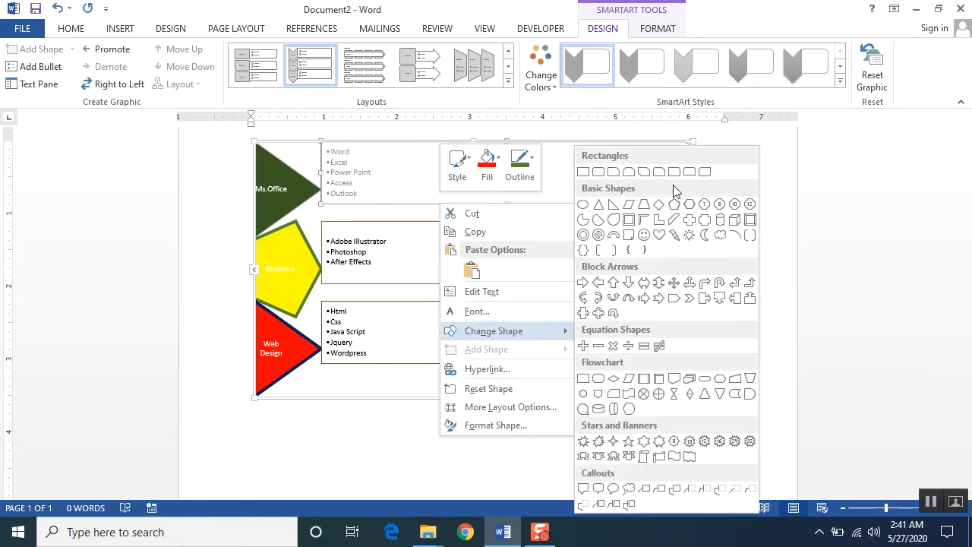
pyautogui.click(706, 172)
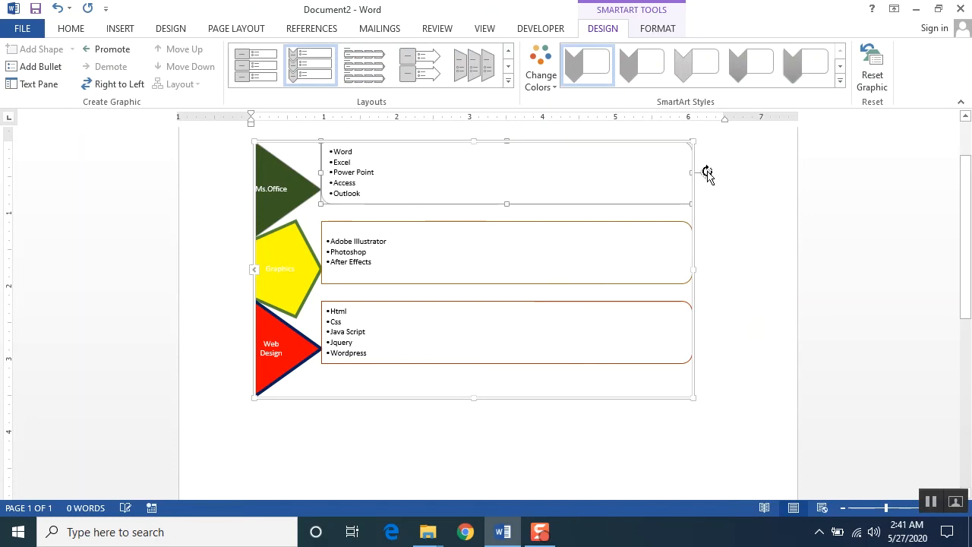
pyautogui.click(737, 332)
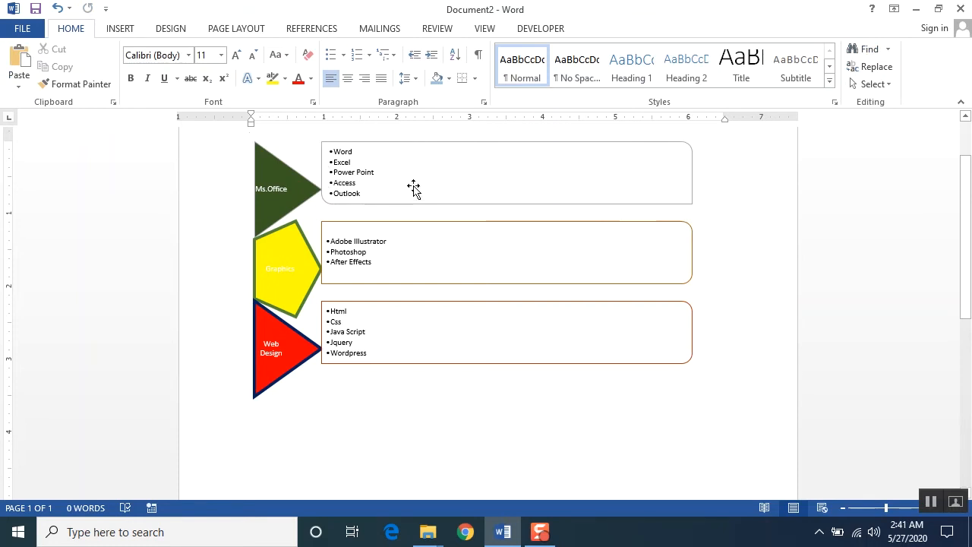
# - Fill the Ms.Office bullet box with a darker blue color
pyautogui.click(472, 151)
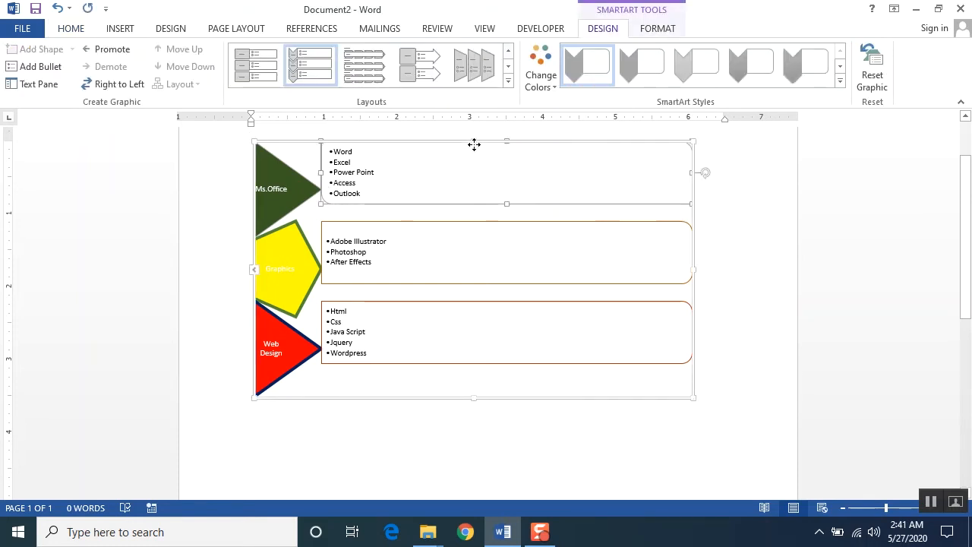
pyautogui.rightClick(475, 149)
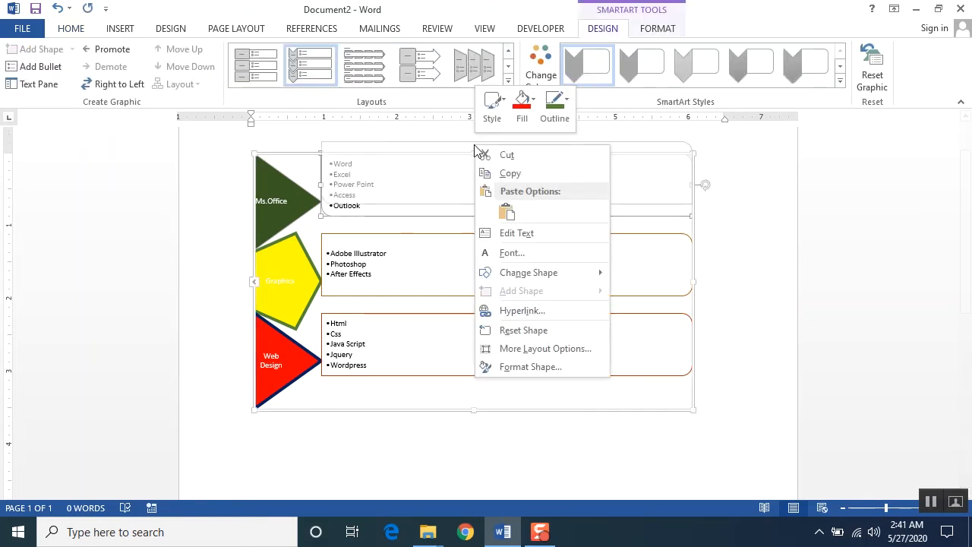
pyautogui.click(522, 106)
pyautogui.click(569, 194)
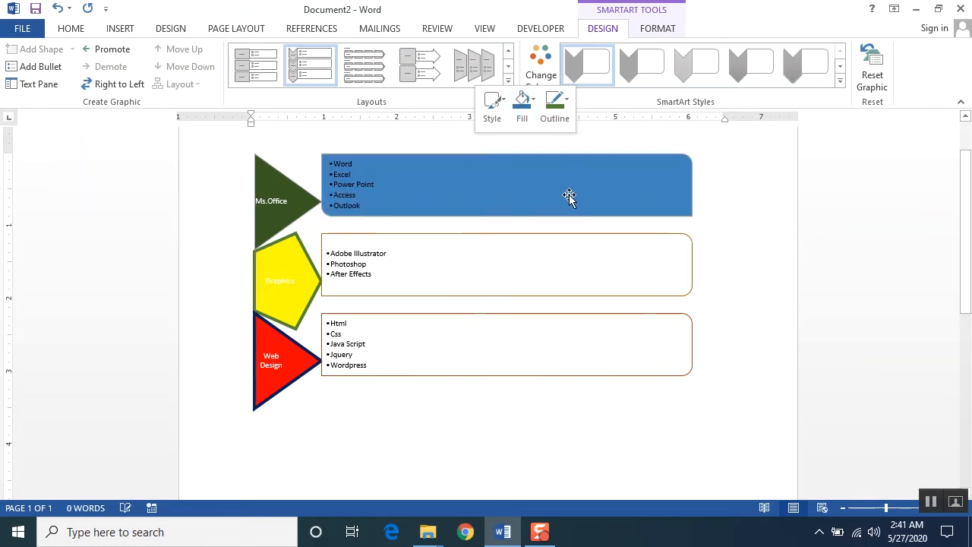
pyautogui.click(716, 328)
# - Fill the Graphics bullet box with a darker orange theme color
pyautogui.click(628, 285)
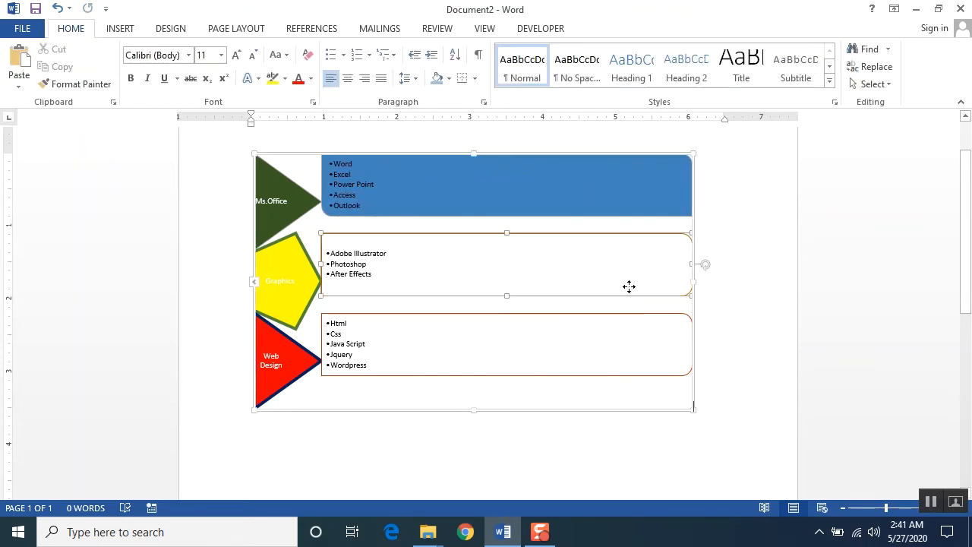
pyautogui.rightClick(628, 286)
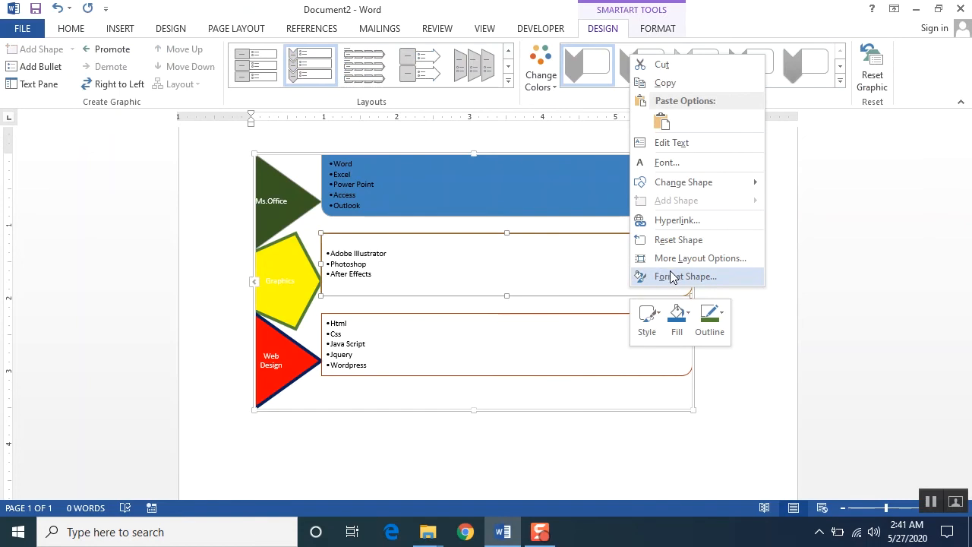
pyautogui.click(679, 322)
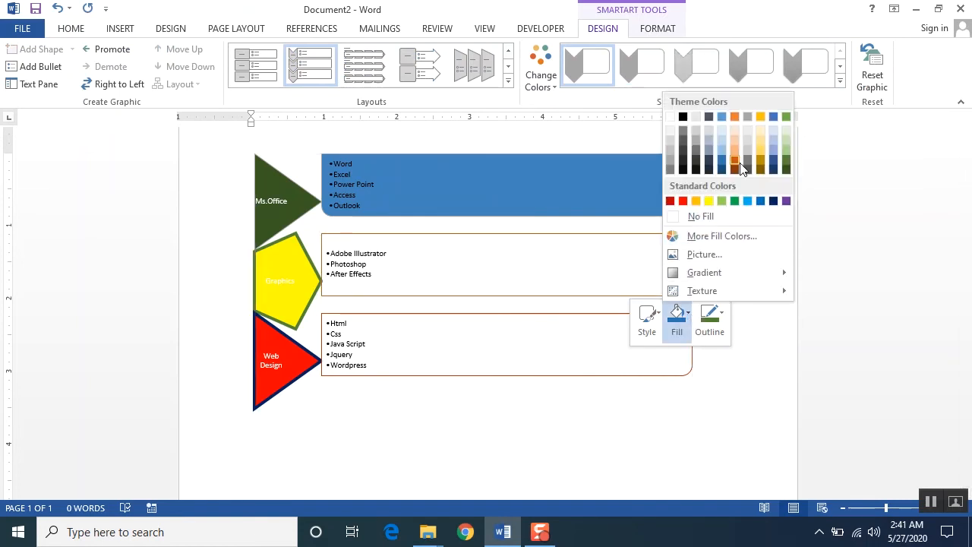
pyautogui.click(736, 158)
# - Fill the Web Design bullet box with the standard yellow color
pyautogui.click(582, 334)
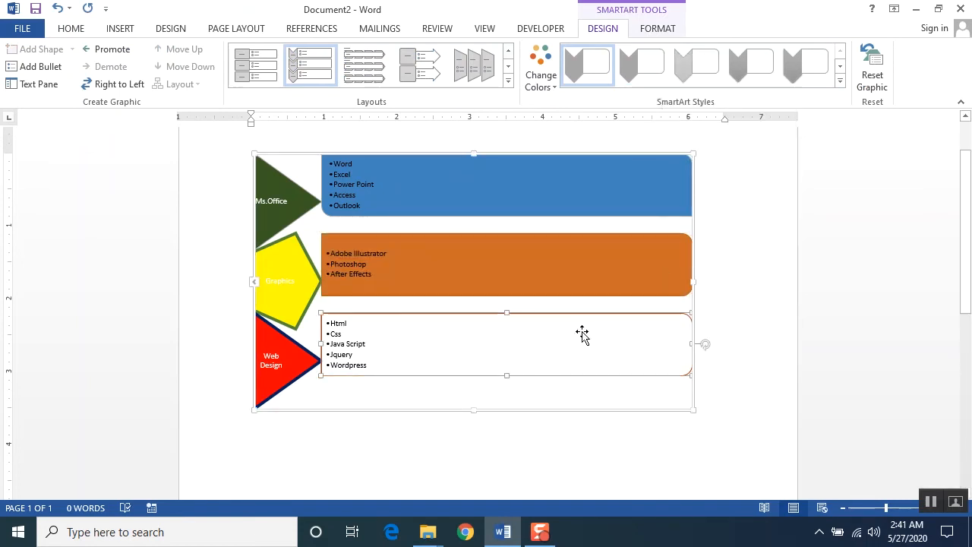
pyautogui.rightClick(584, 332)
pyautogui.click(645, 361)
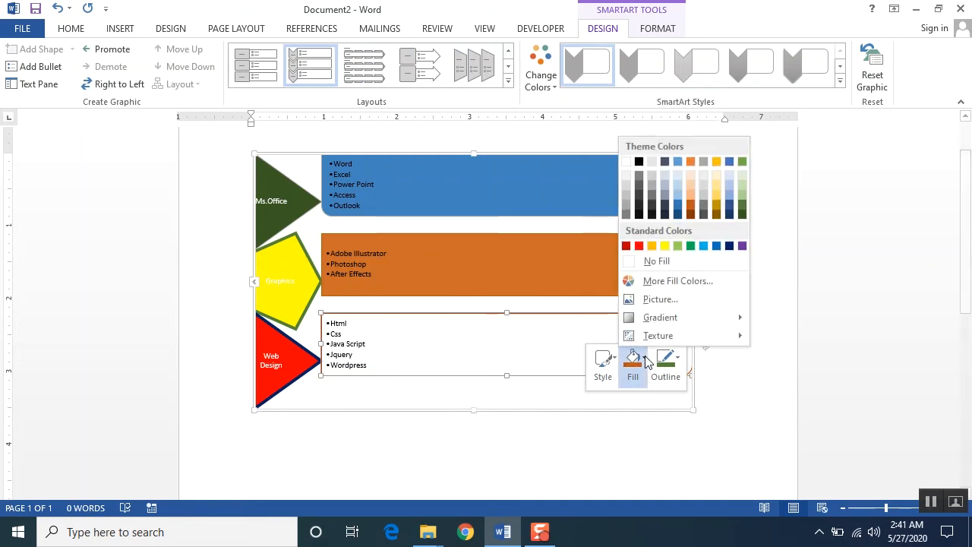
pyautogui.click(667, 244)
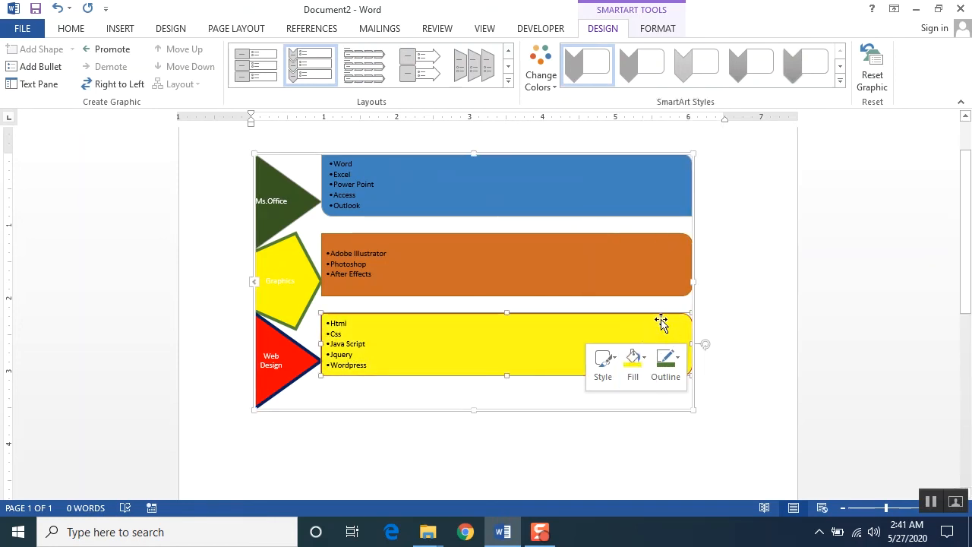
# - Change the Graphics bullet box's shape to the rectangle with snipped diagonal corners
pyautogui.click(637, 247)
pyautogui.rightClick(637, 246)
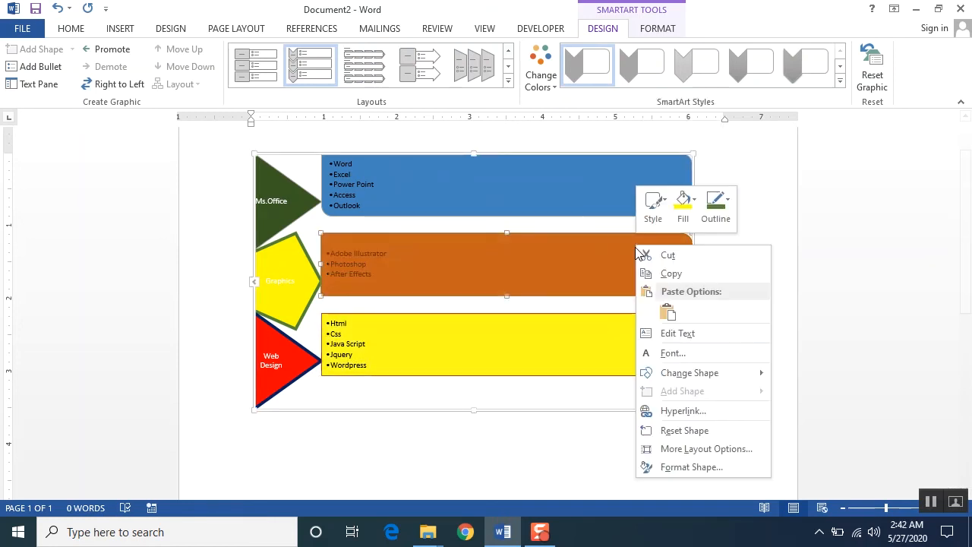
pyautogui.moveTo(722, 379)
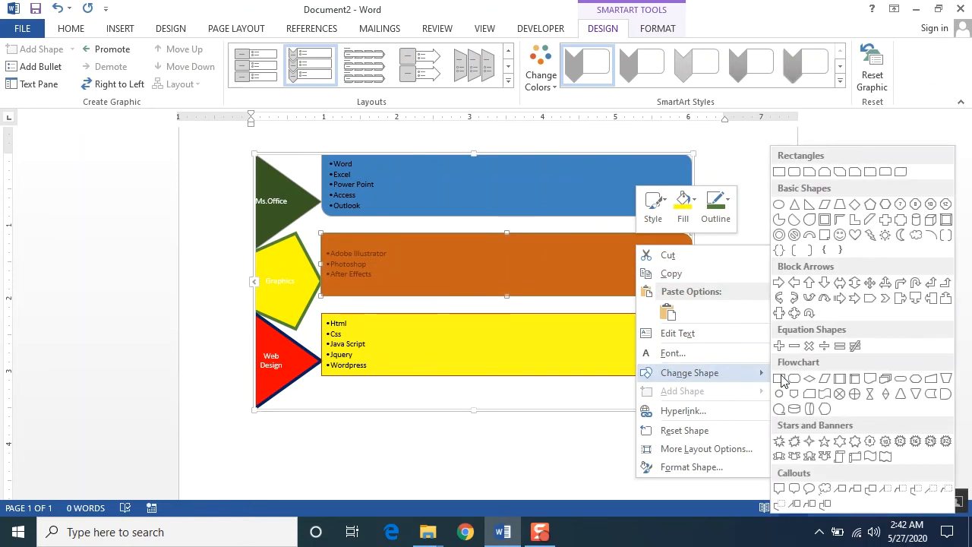
pyautogui.click(839, 171)
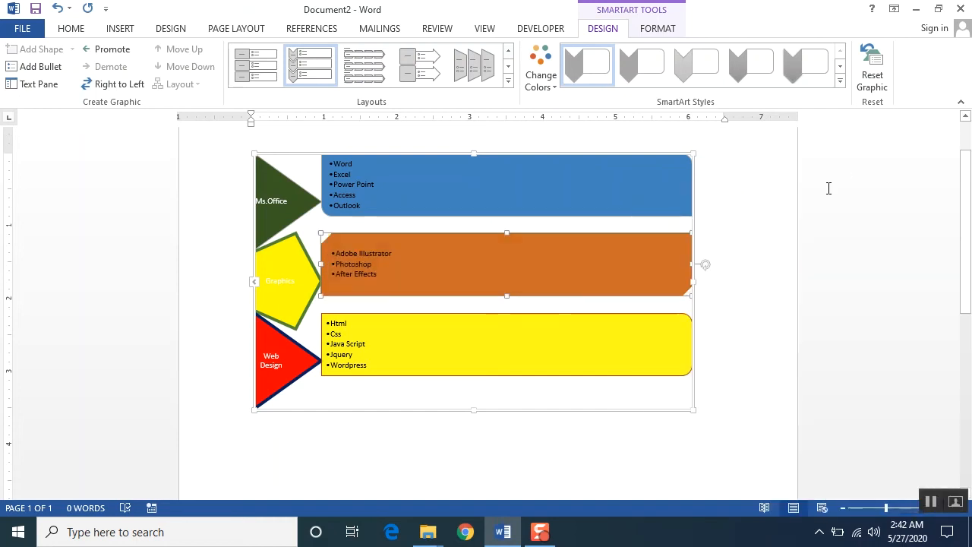
# - Change the Web Design bullet box's shape to the rectangle with one snipped and one rounded corner, and deselect the graphic
pyautogui.click(642, 349)
pyautogui.rightClick(641, 363)
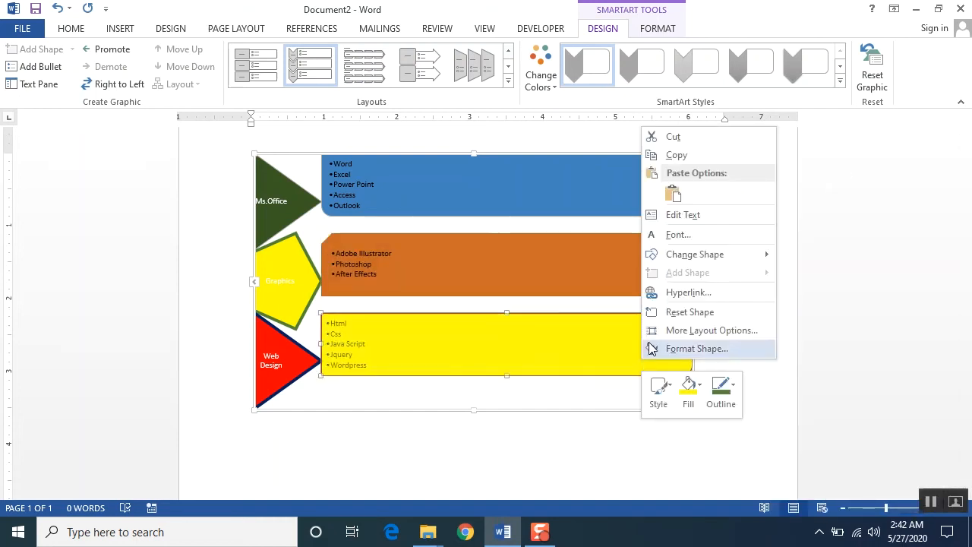
pyautogui.moveTo(704, 257)
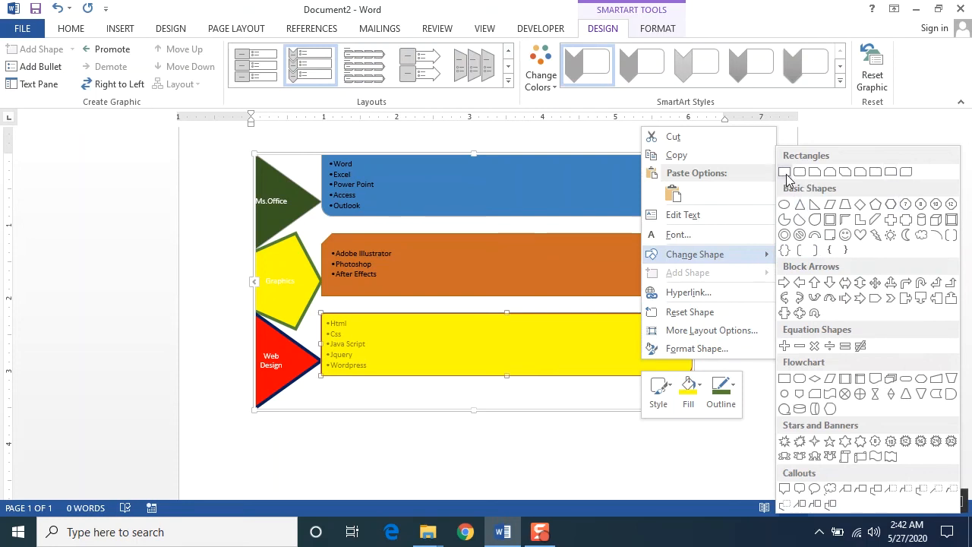
pyautogui.click(863, 178)
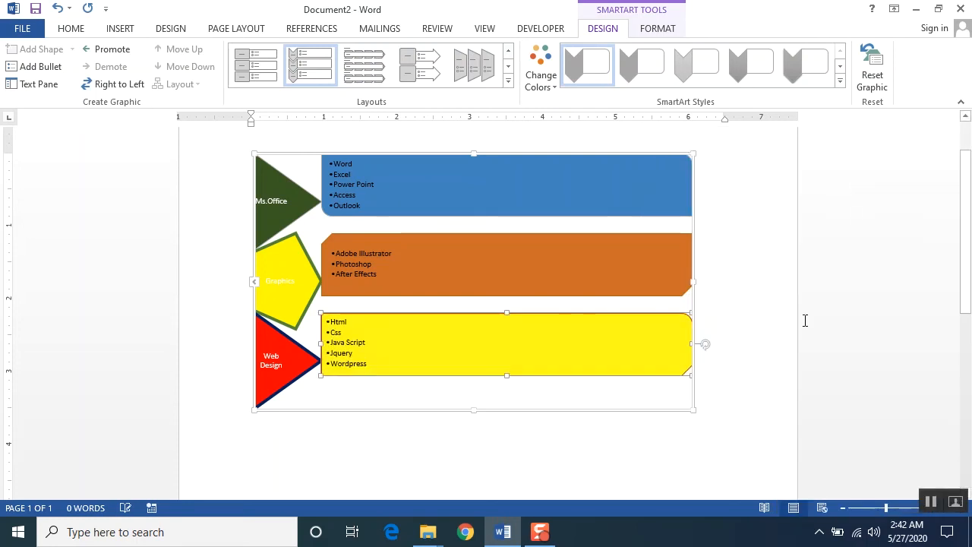
pyautogui.click(696, 405)
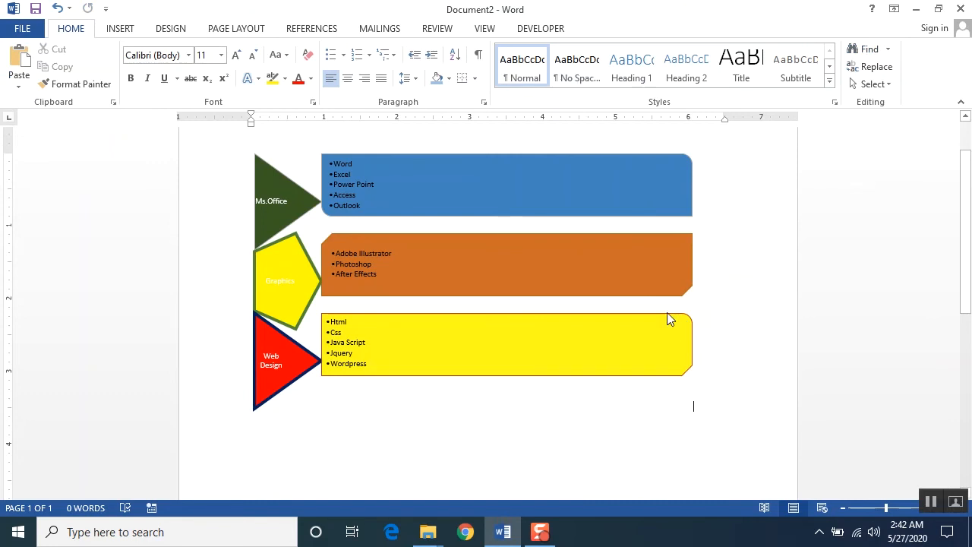
# - Set the outline weight of the Web Design bullet box to 4½ pt
pyautogui.click(624, 372)
pyautogui.rightClick(625, 372)
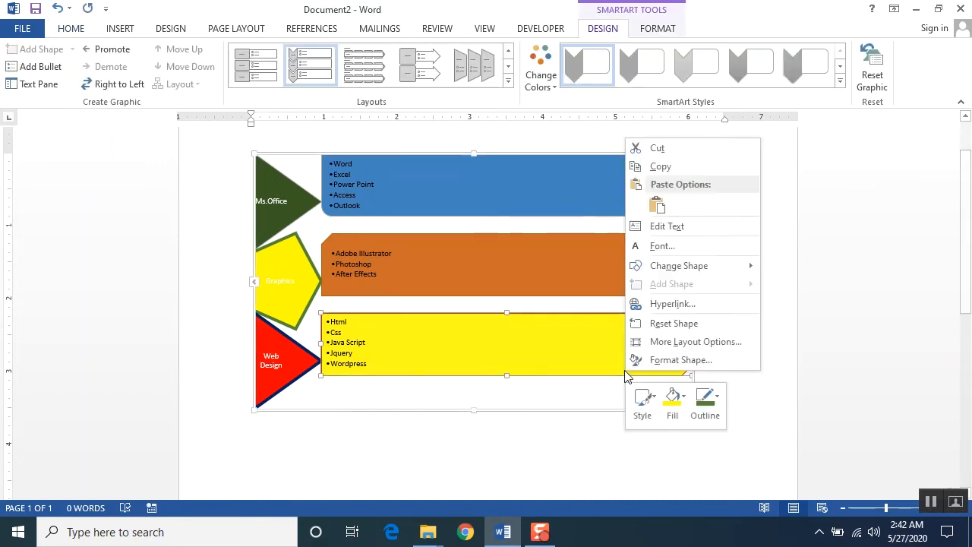
pyautogui.click(708, 411)
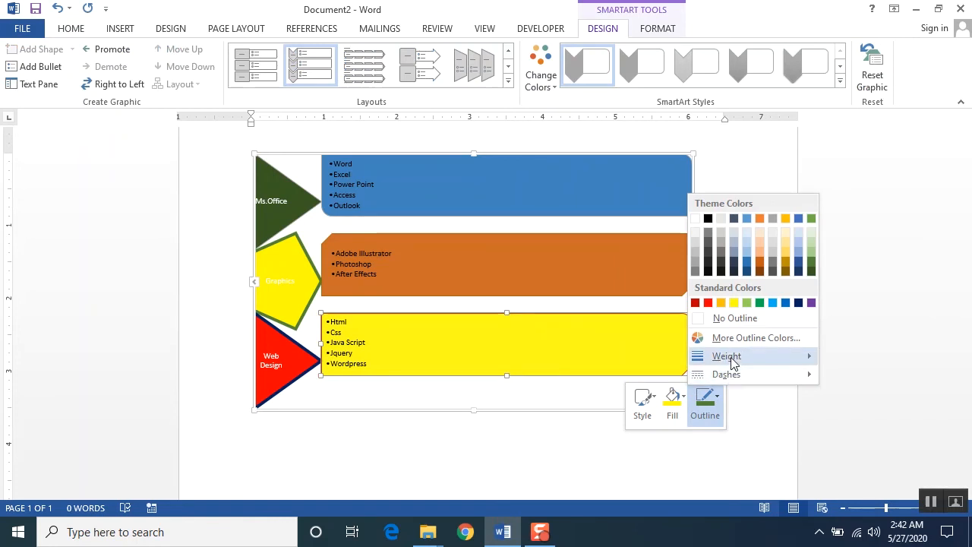
pyautogui.moveTo(731, 359)
pyautogui.click(893, 462)
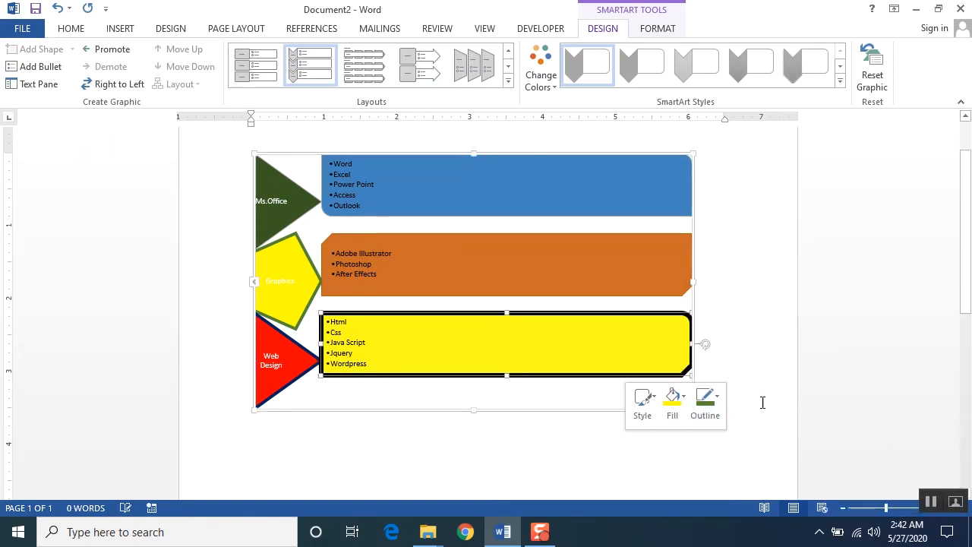
# - Give the Graphics bullet box a 3 pt outline with a short-dashed line style
pyautogui.click(657, 290)
pyautogui.rightClick(659, 292)
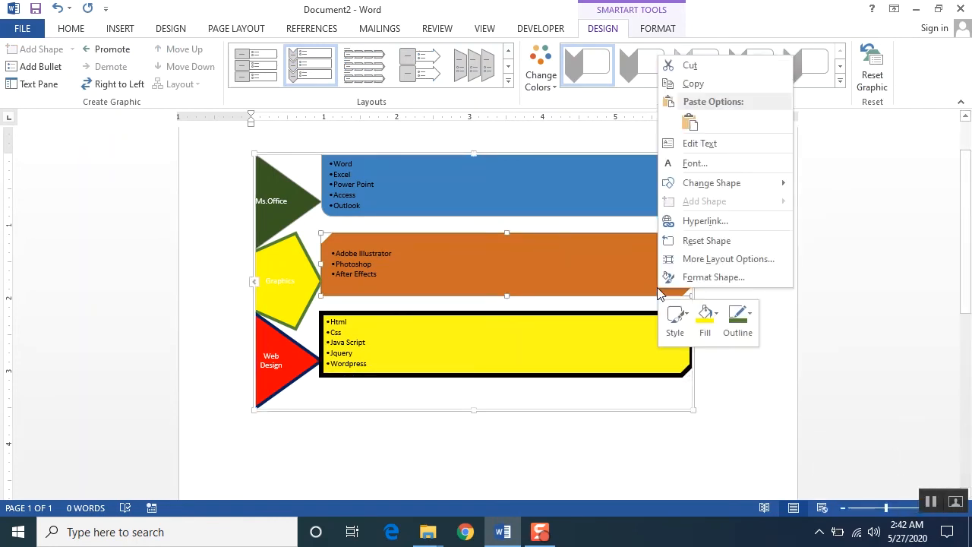
pyautogui.click(744, 322)
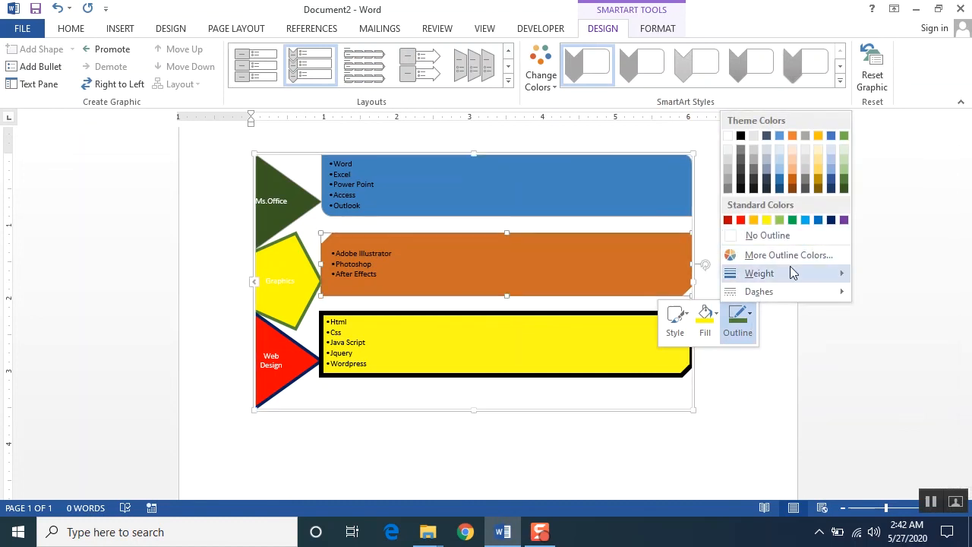
pyautogui.moveTo(783, 280)
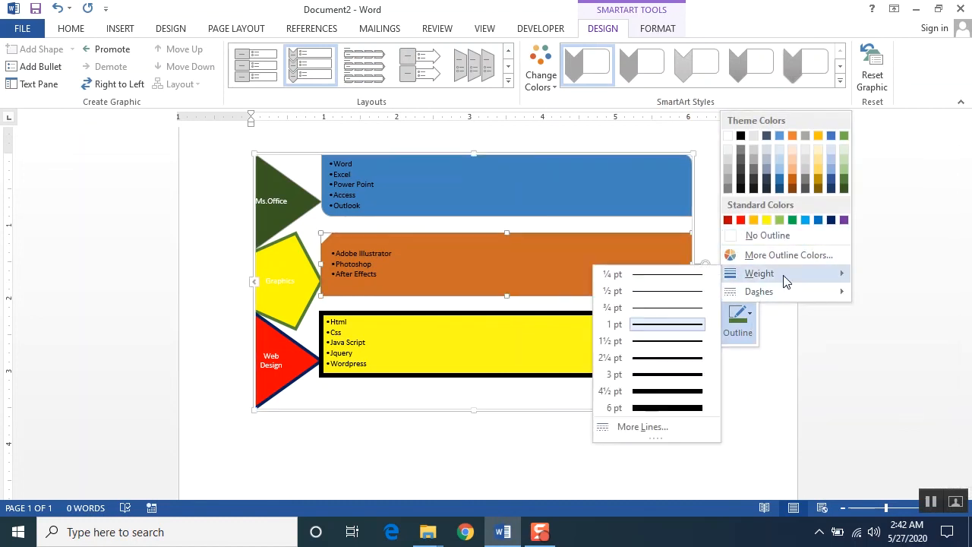
pyautogui.click(679, 376)
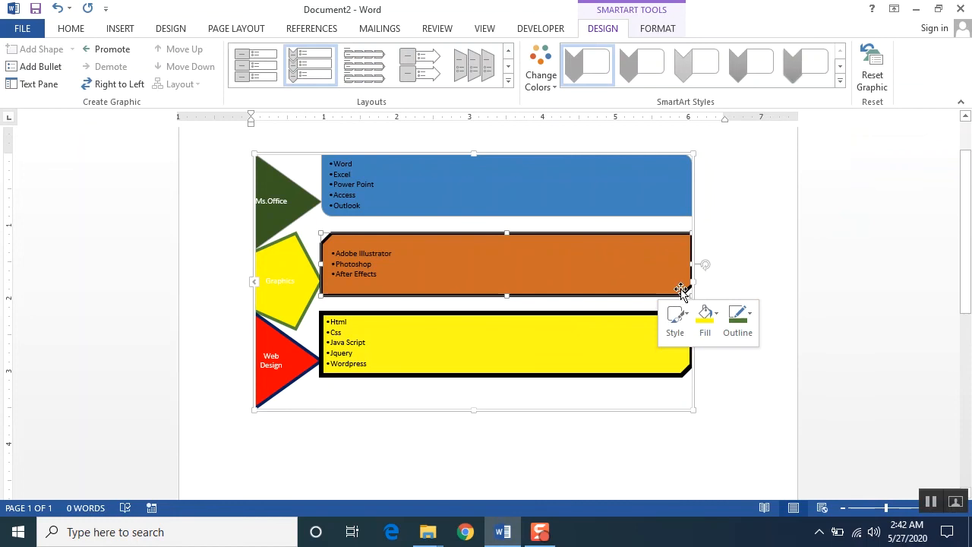
pyautogui.click(752, 318)
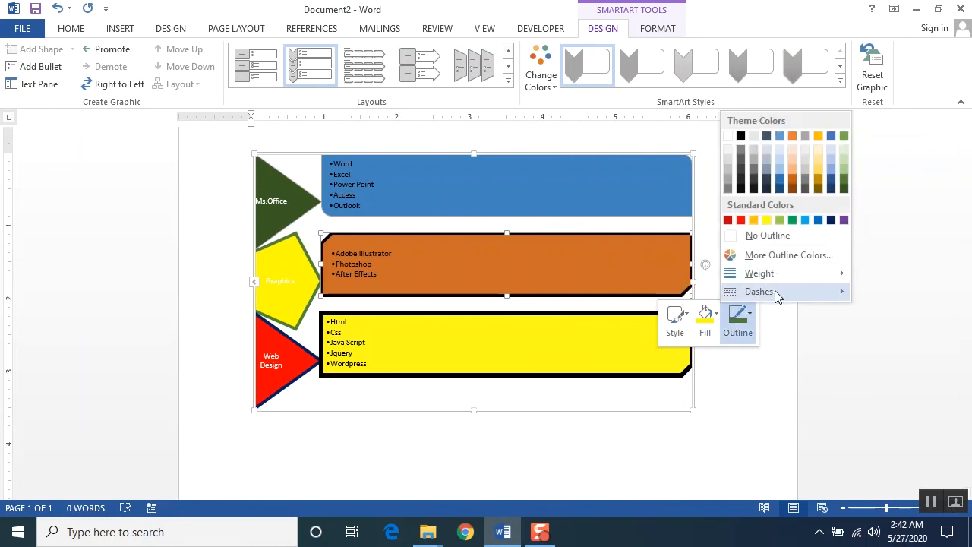
pyautogui.moveTo(777, 296)
pyautogui.click(905, 316)
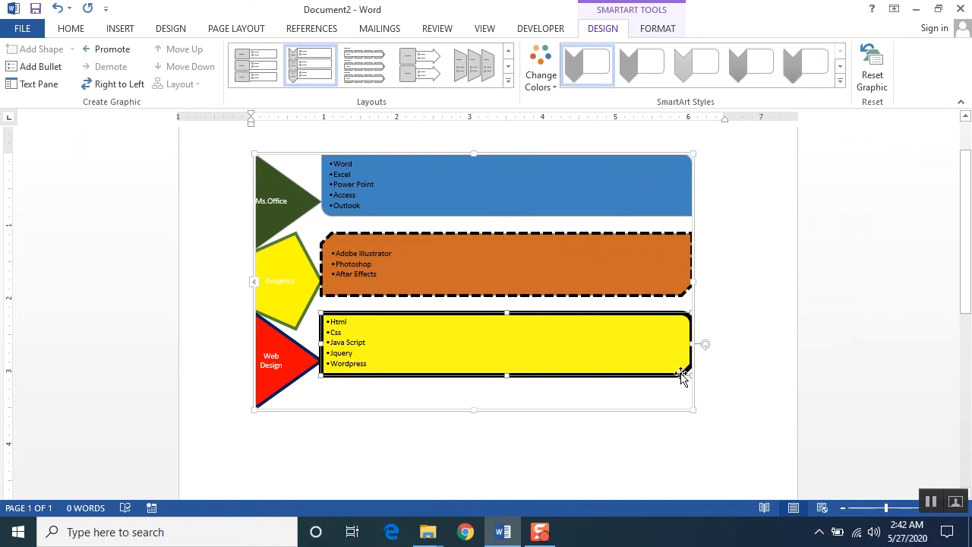
# - Apply a dash-dot line style to the Web Design bullet box's outline
pyautogui.rightClick(681, 377)
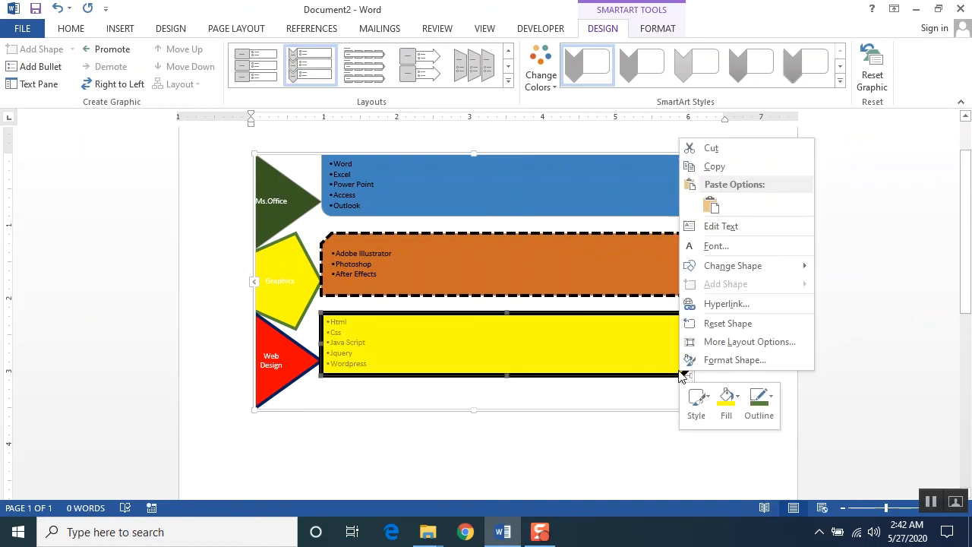
pyautogui.click(771, 403)
pyautogui.moveTo(799, 376)
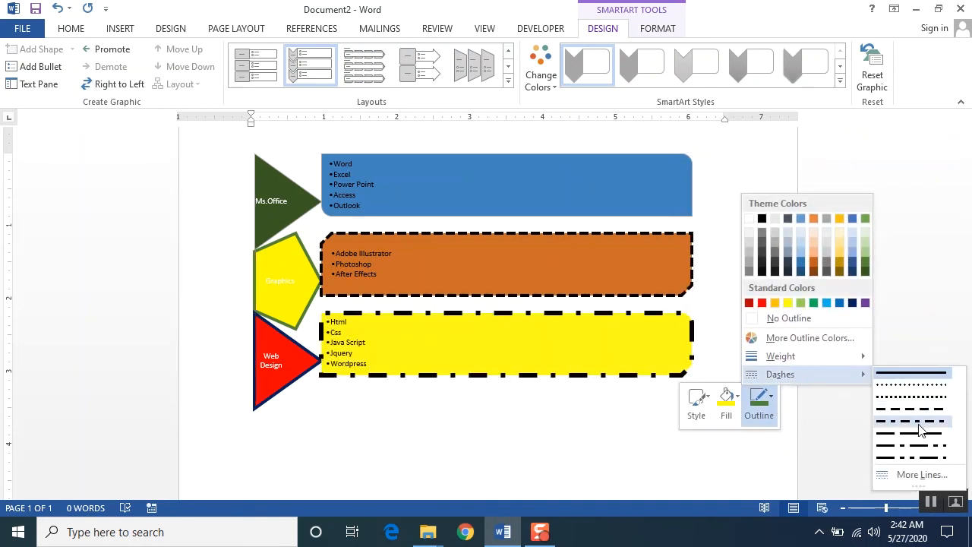